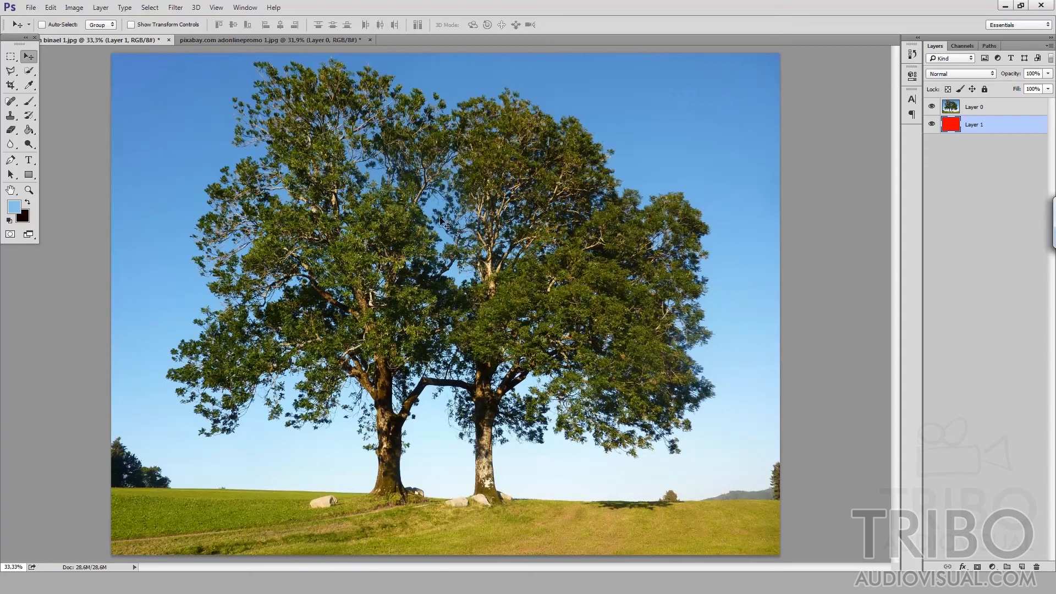
key(ctrl+1)
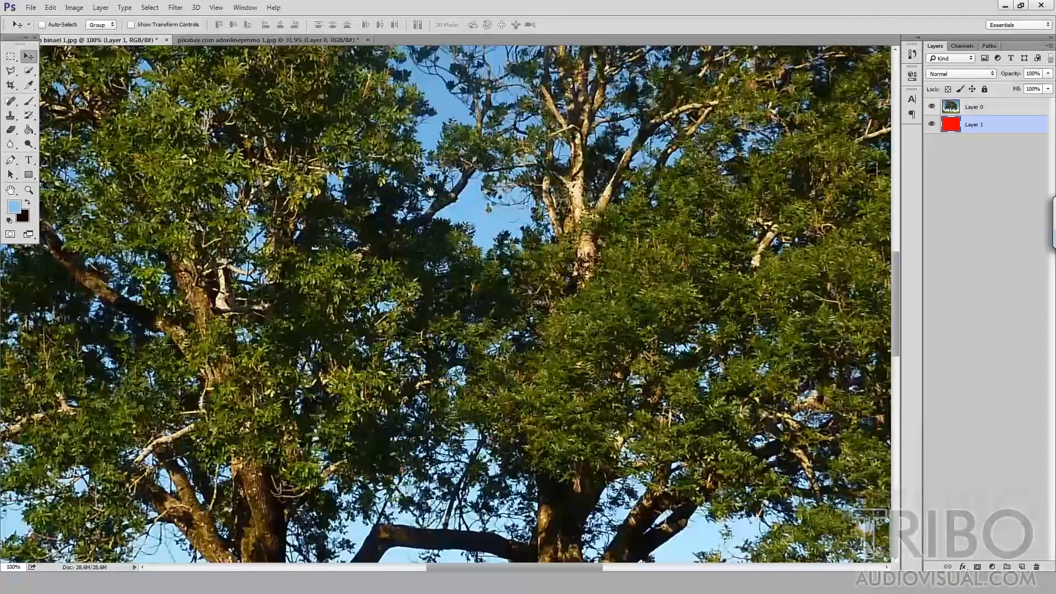
drag(560, 142, 363, 294)
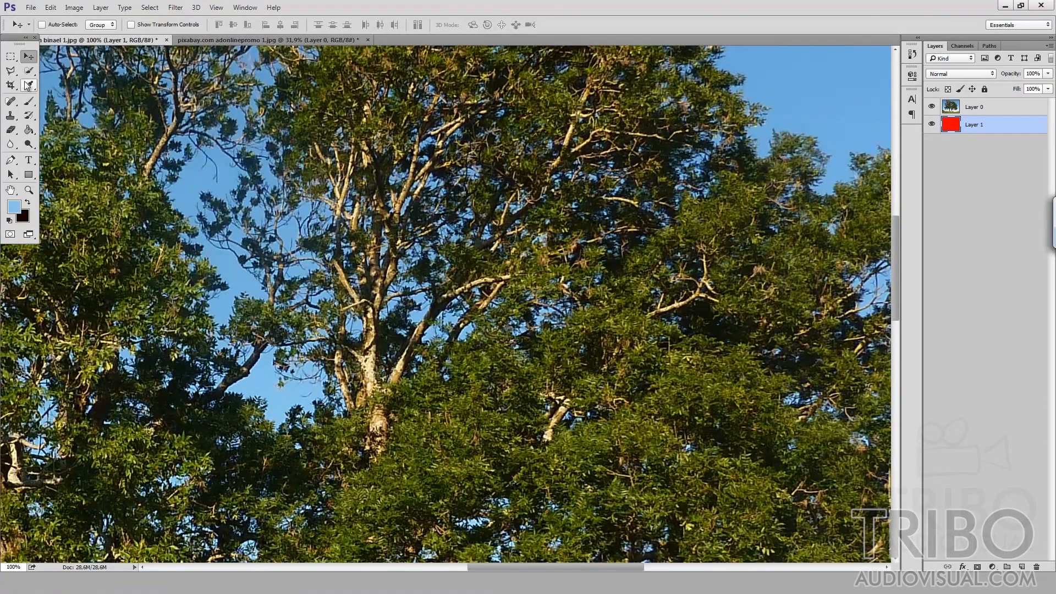
mouse_move(29, 70)
mouse_down()
mouse_move(79, 70)
mouse_move(70, 83)
mouse_up()
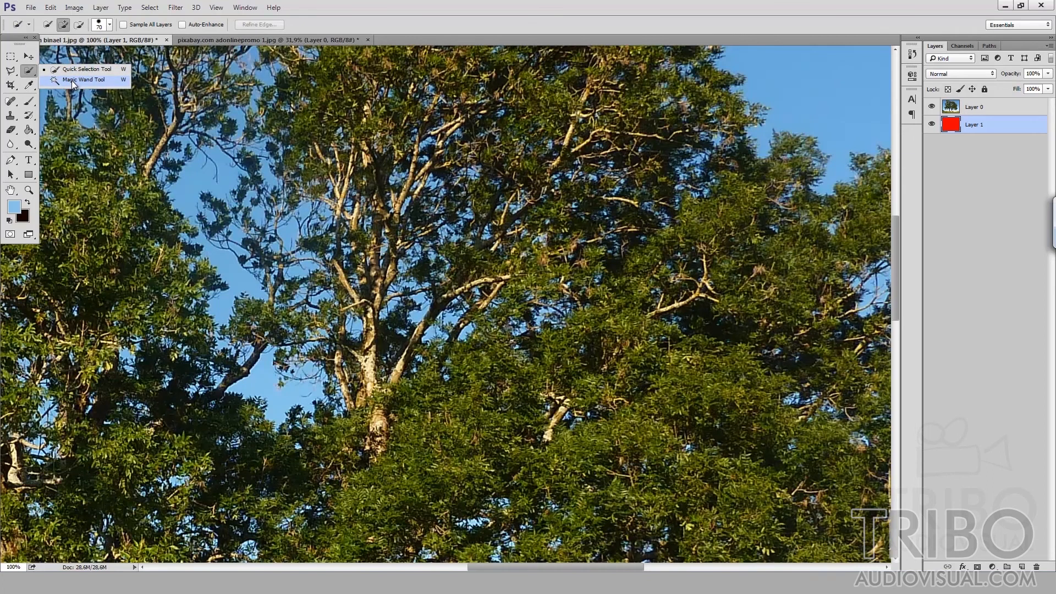
click(29, 58)
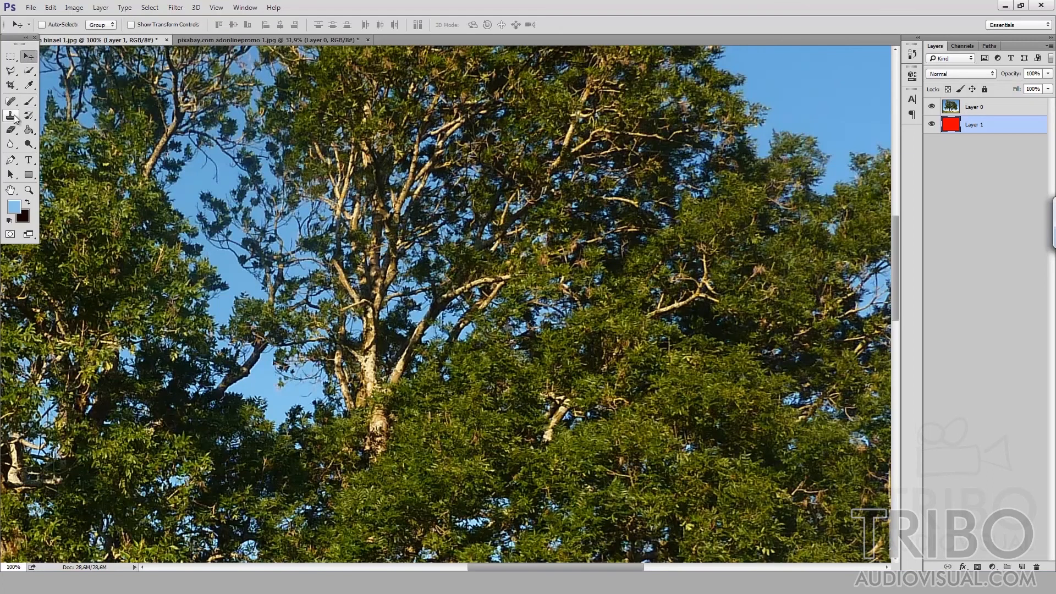
Try to turn a short Pen tool path in the sky gap between the branches into a new selection.
click(11, 159)
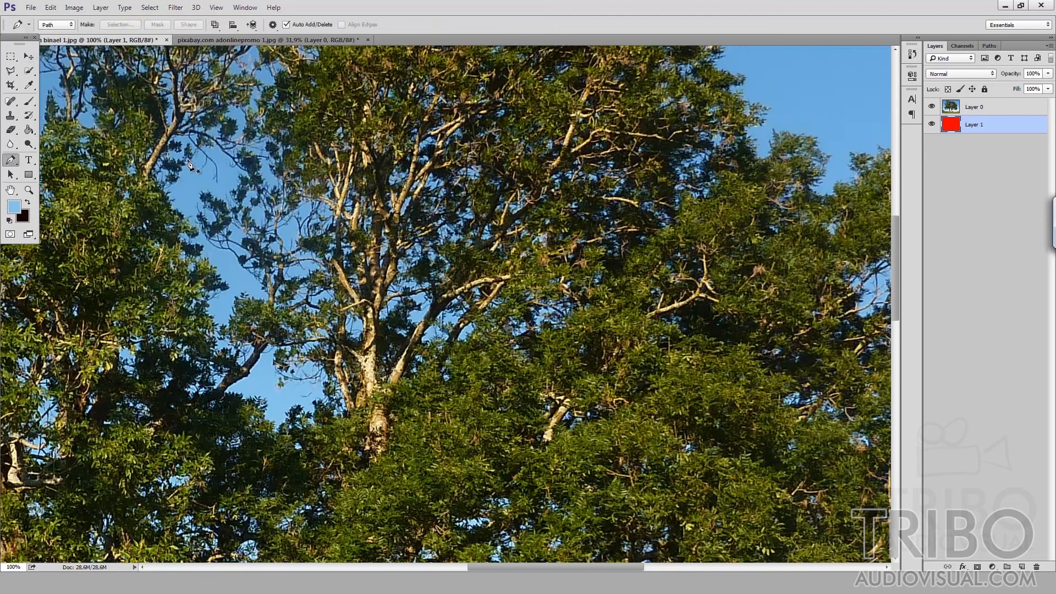
mouse_move(188, 161)
mouse_down()
mouse_move(168, 204)
mouse_move(196, 169)
mouse_up()
right_click(189, 162)
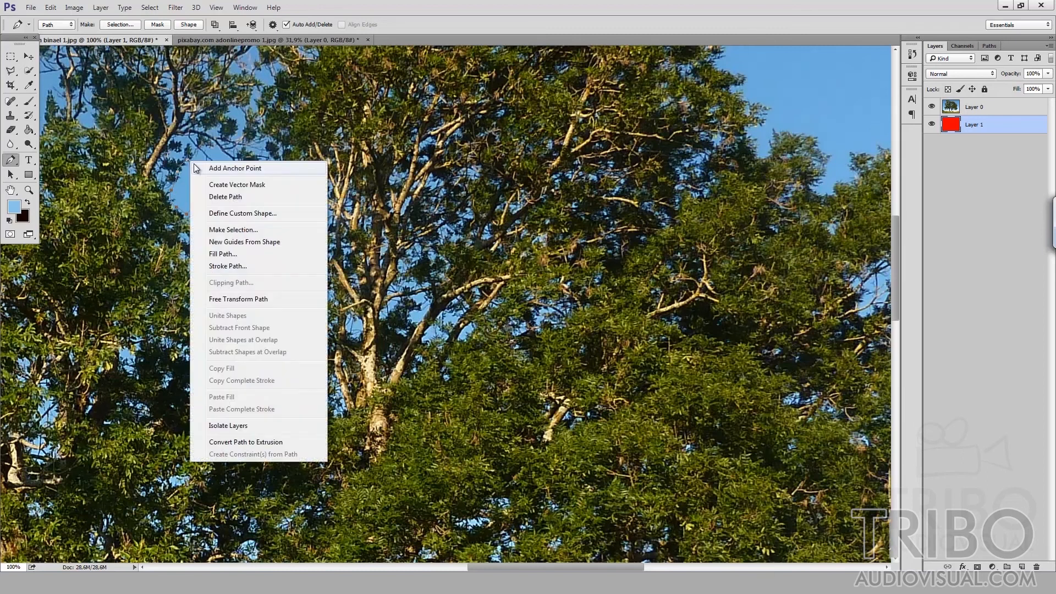
click(222, 226)
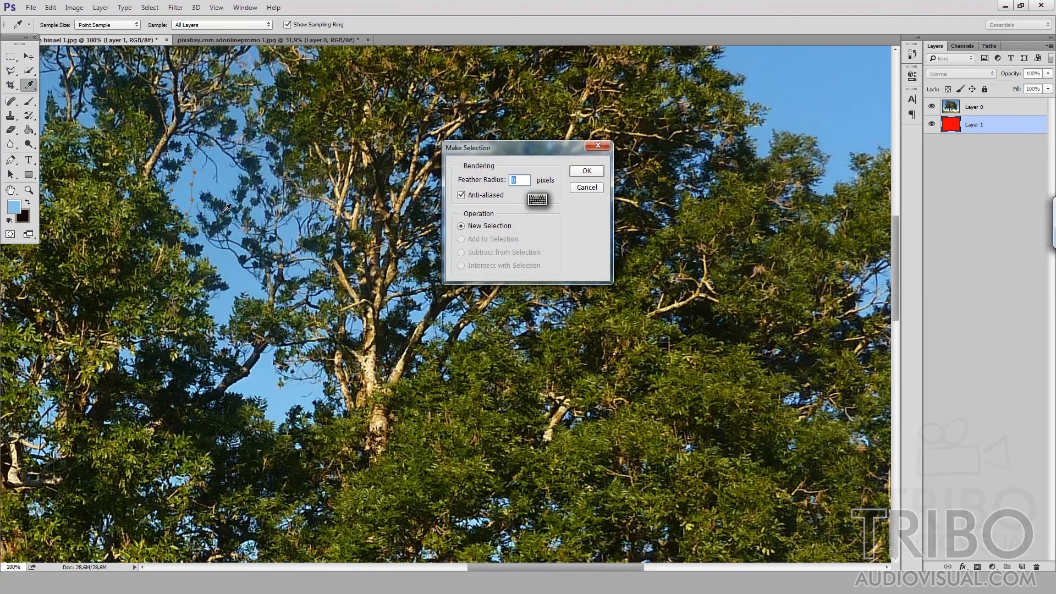
click(602, 173)
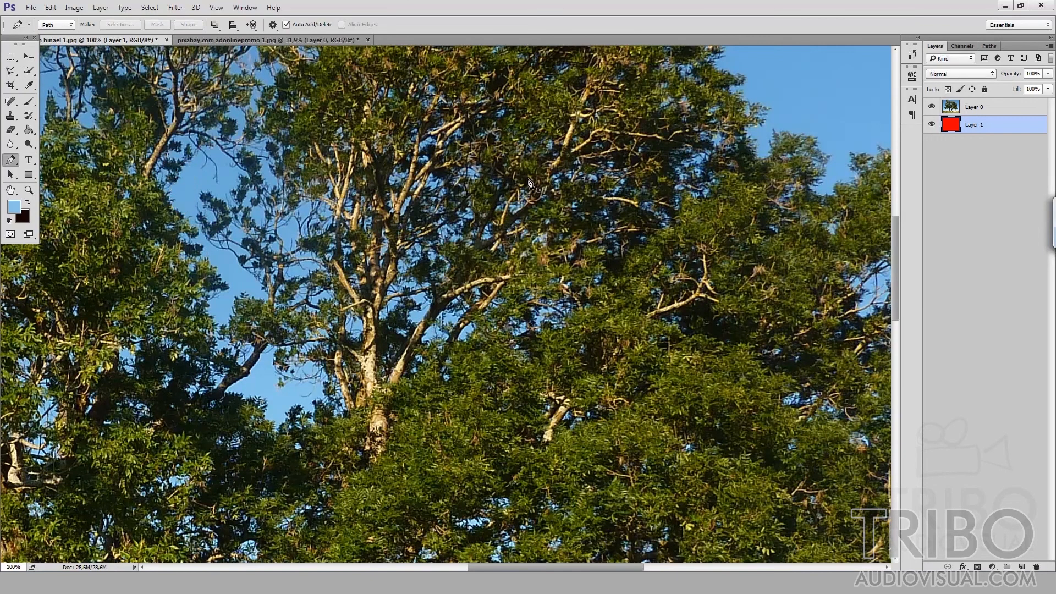
key(v)
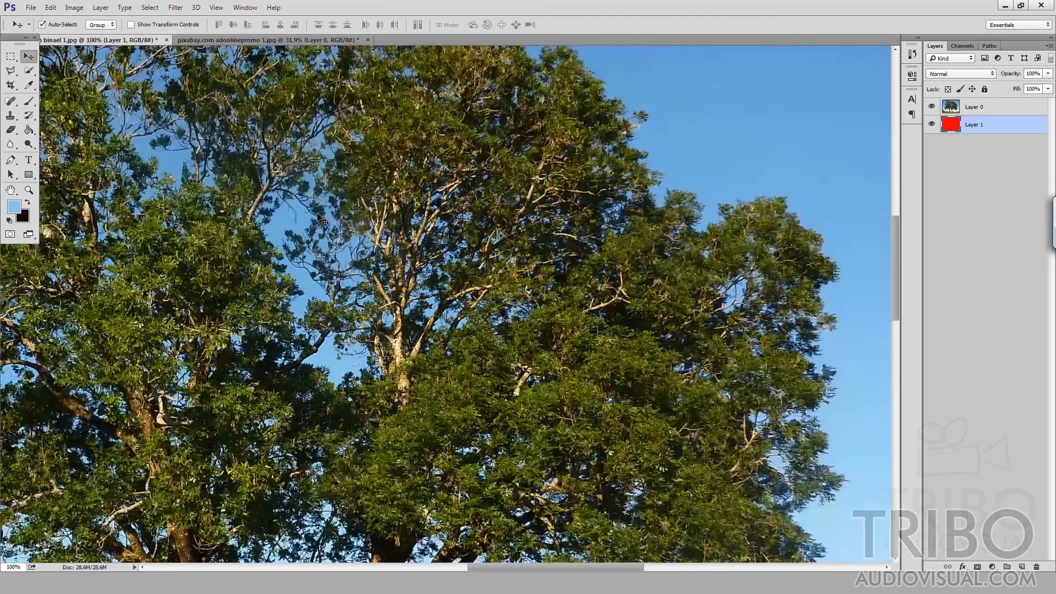
key(ctrl+minus)
key(ctrl+minus)
key(ctrl+minus)
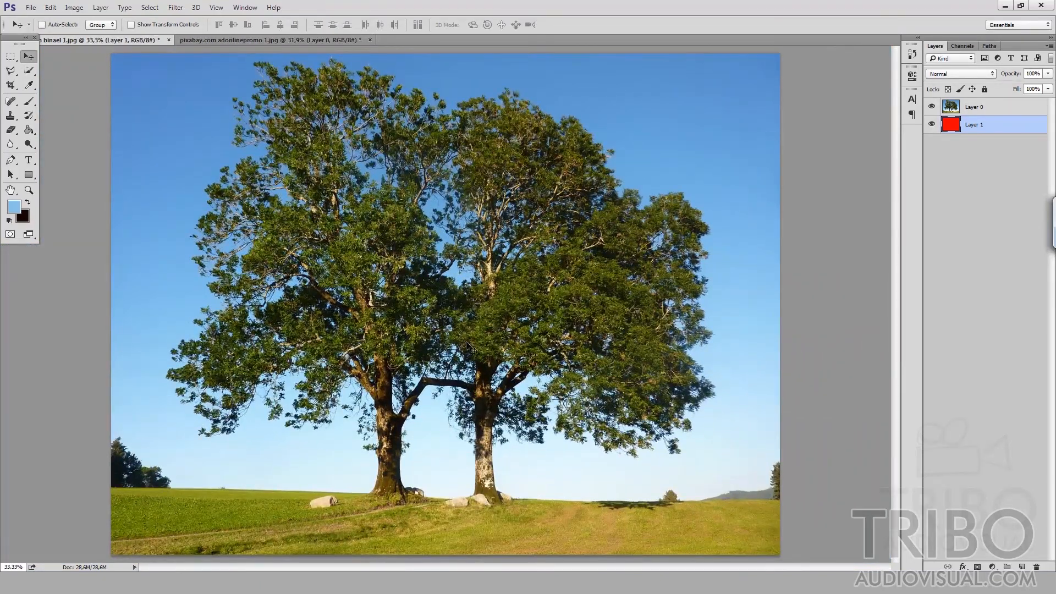
View the lighthouse image, and temporarily hide Layer 0 in the tree image to inspect the red layer beneath it.
click(261, 41)
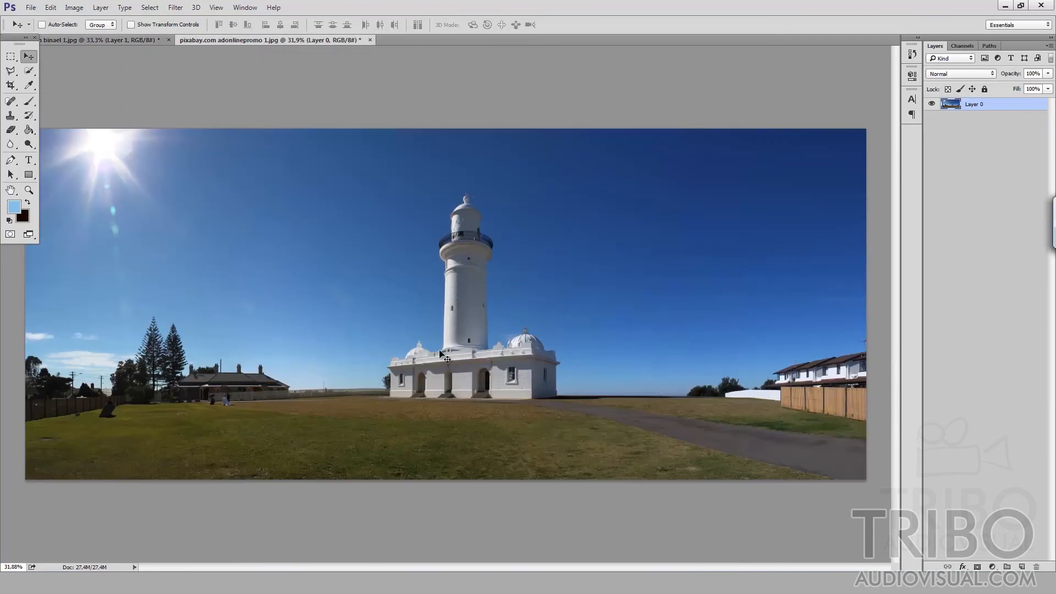
click(134, 40)
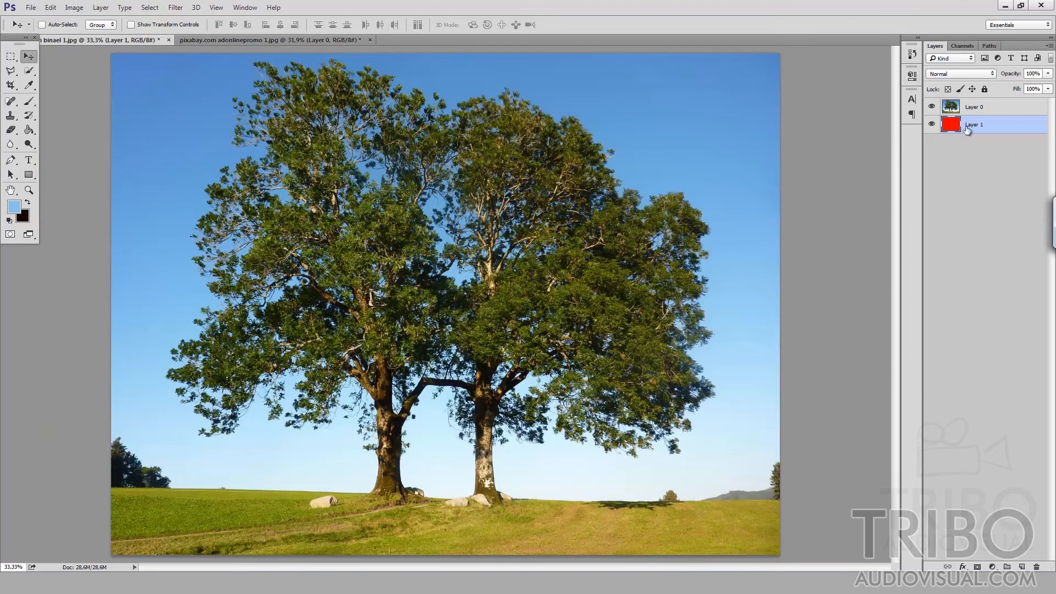
click(932, 108)
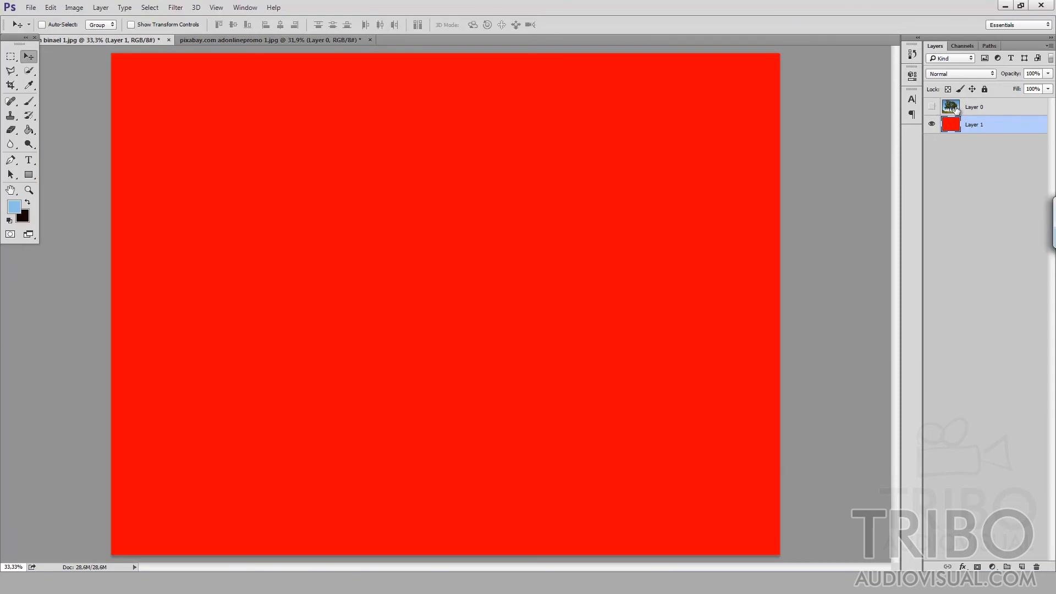
click(949, 108)
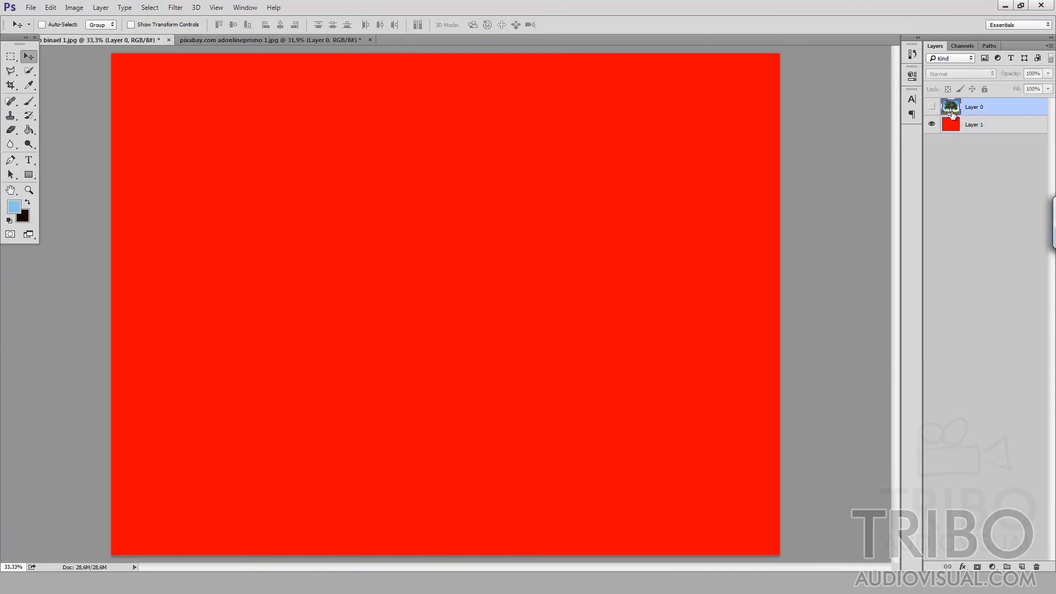
click(943, 123)
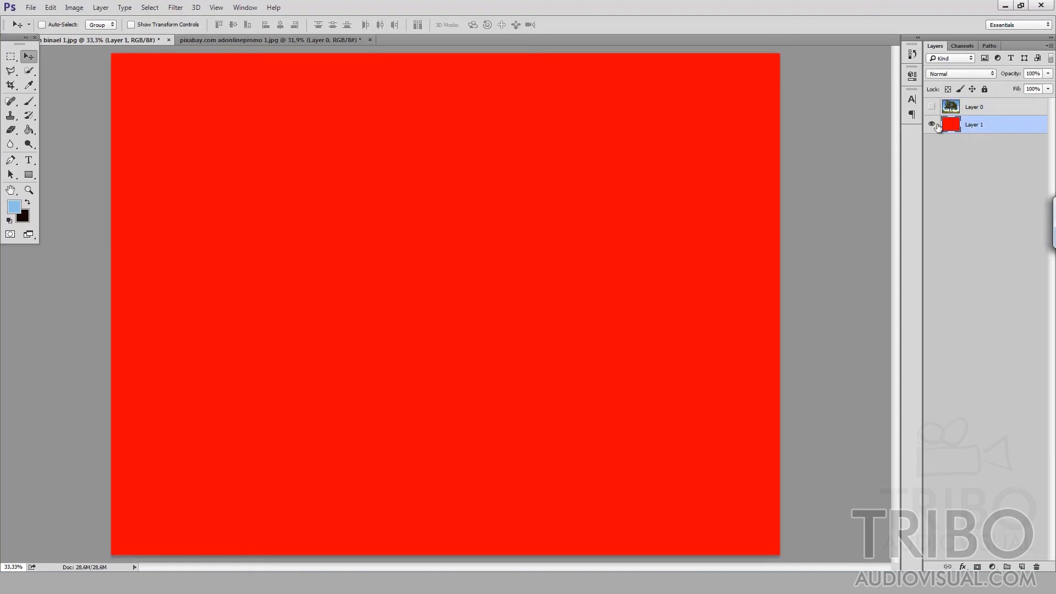
click(932, 108)
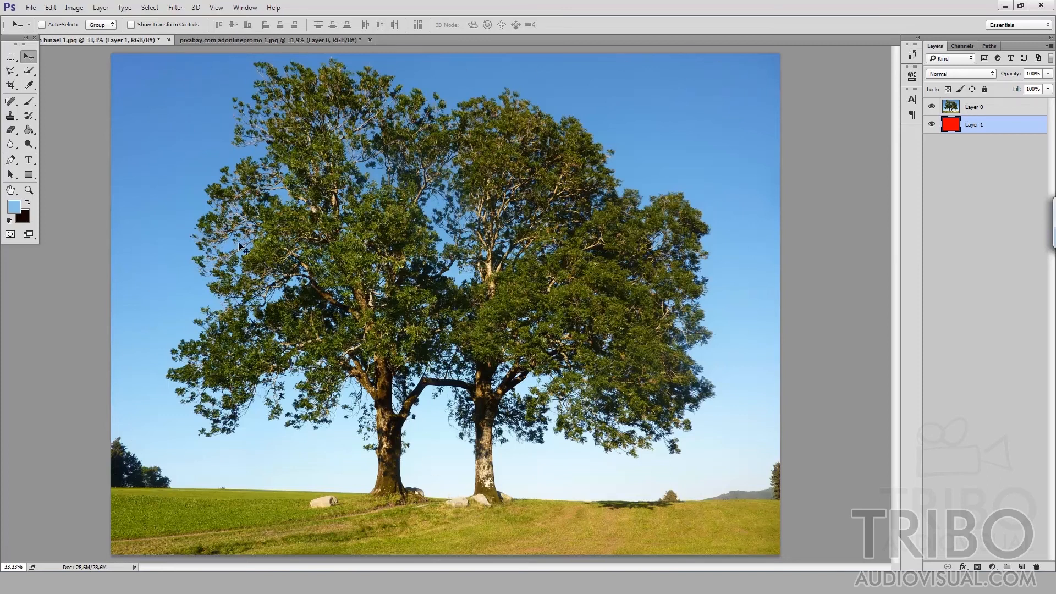
Sample the sky of Layer 0 with Color Range, adding the pale sky near the horizon and the darker upper sky to the sampled colors.
click(997, 108)
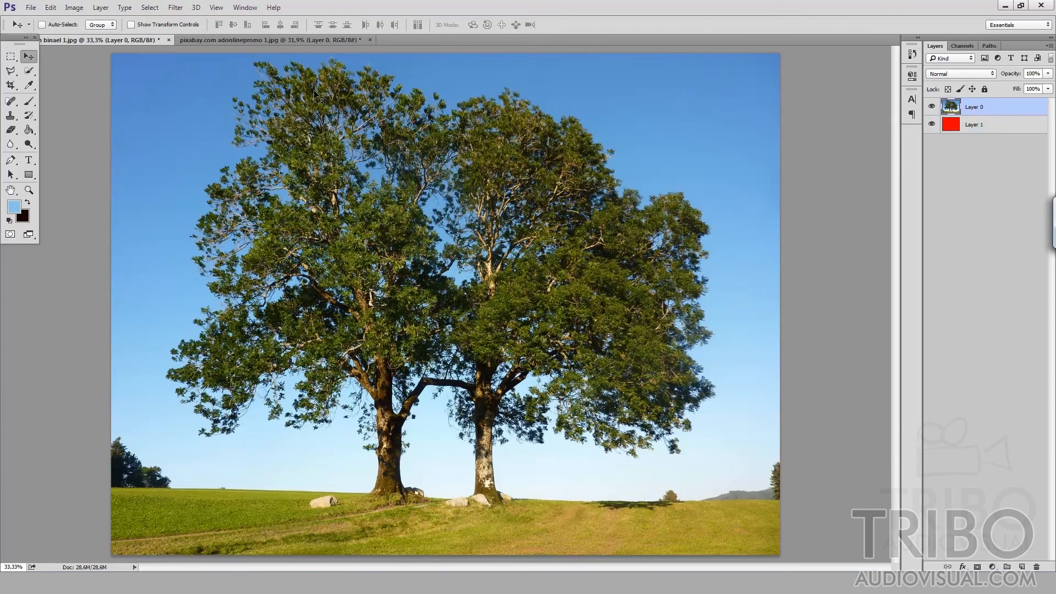
click(150, 7)
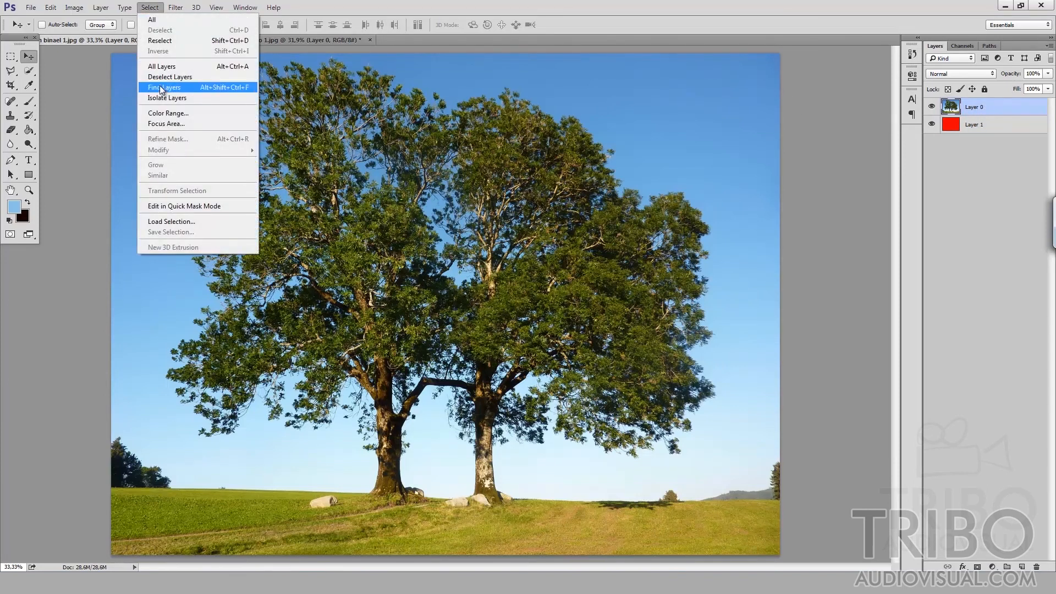
click(170, 113)
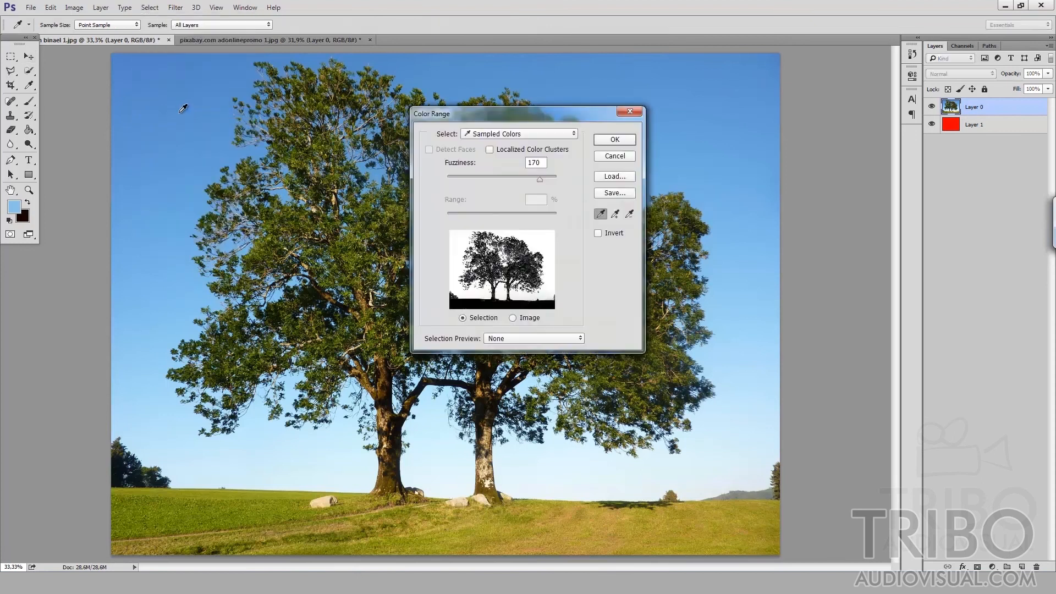
drag(573, 119, 741, 94)
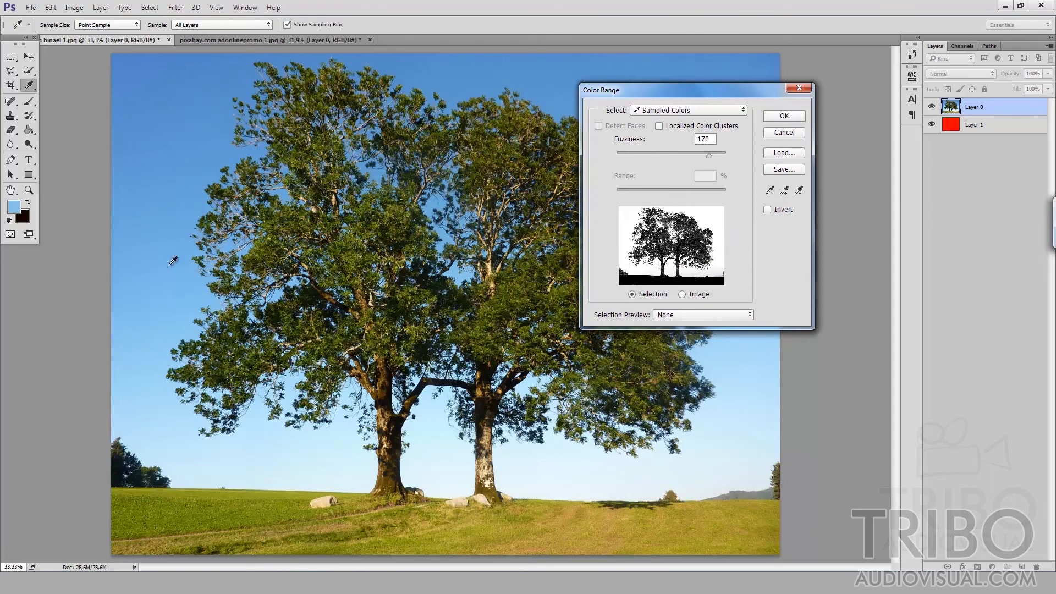
click(183, 271)
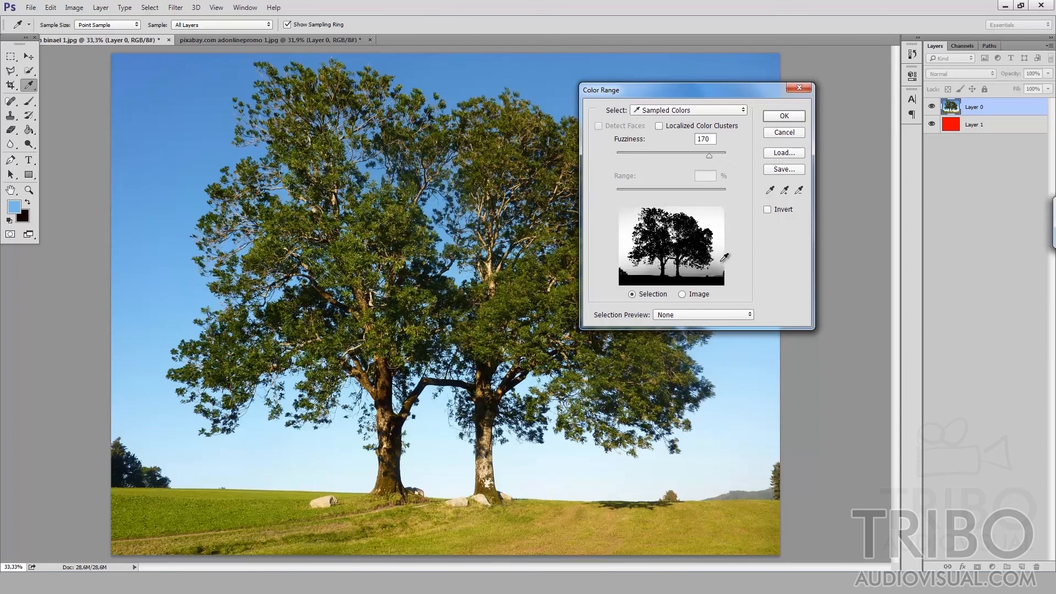
click(784, 191)
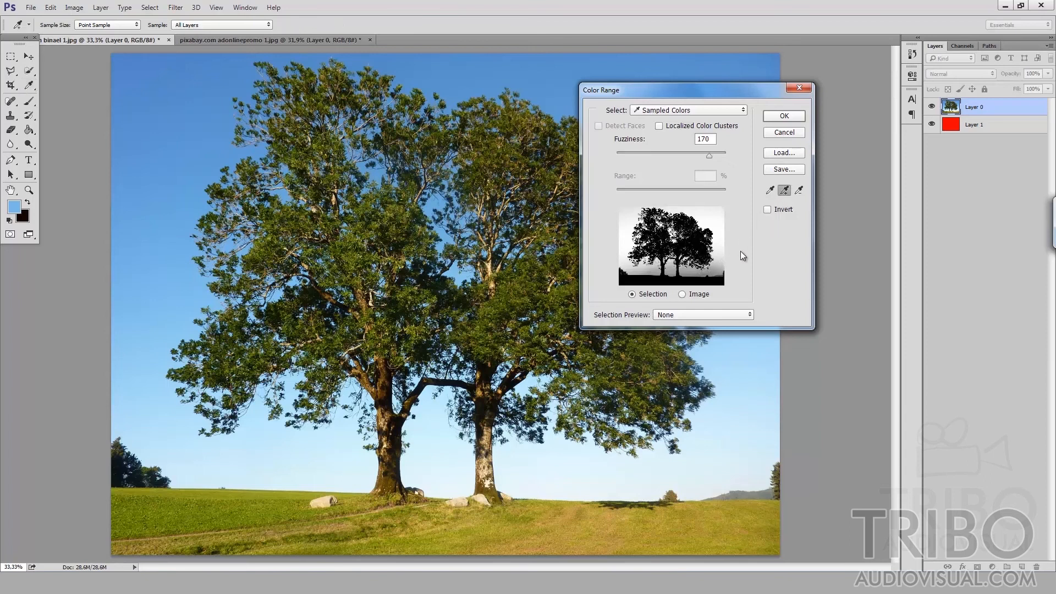
click(718, 266)
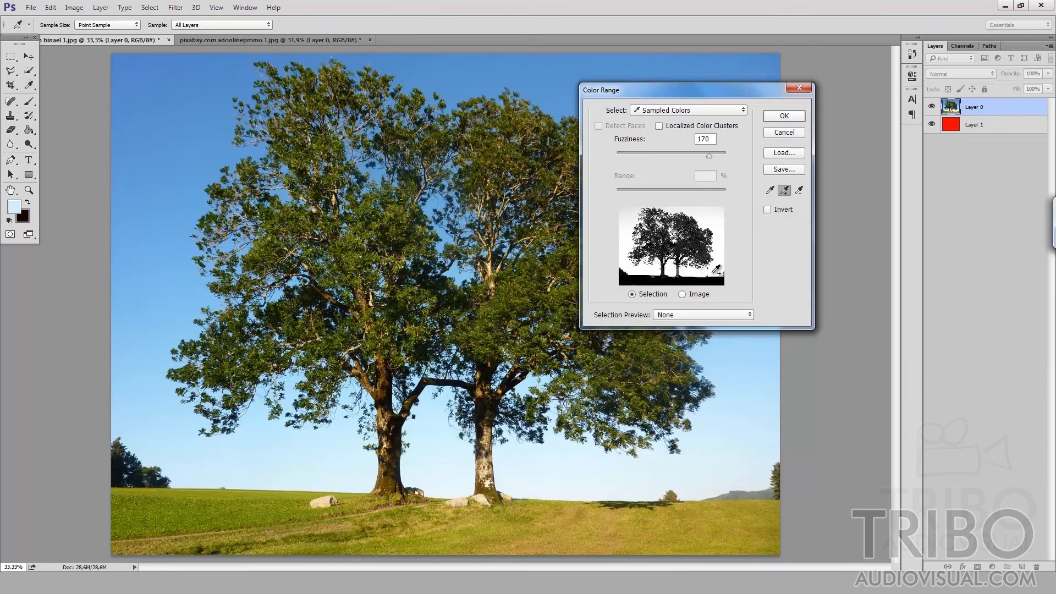
click(673, 212)
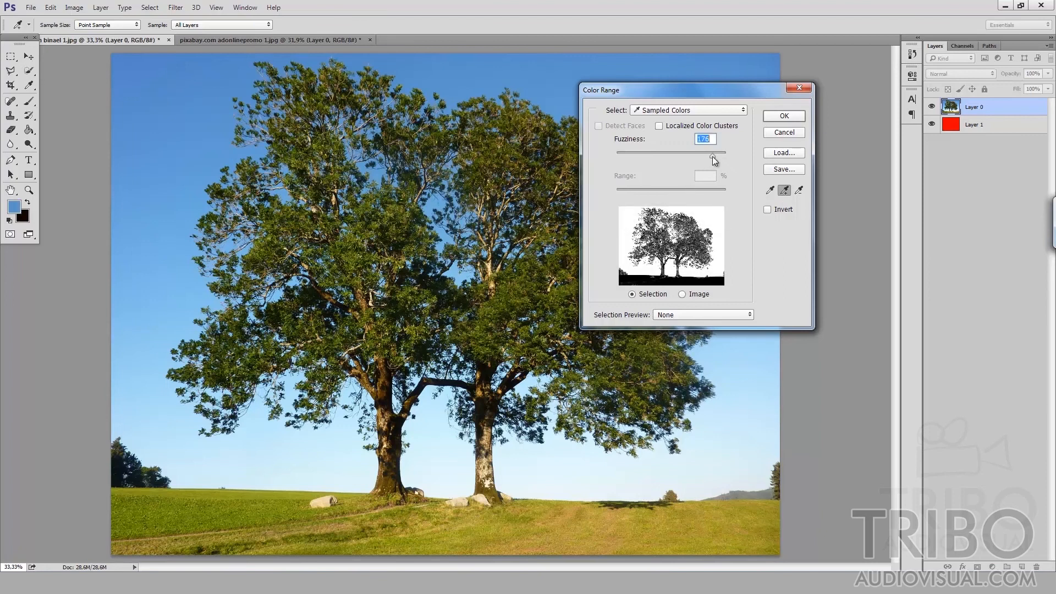
Set the Color Range fuzziness to 175 and create the sky selection.
key(Down)
key(Down)
text(175)
click(779, 118)
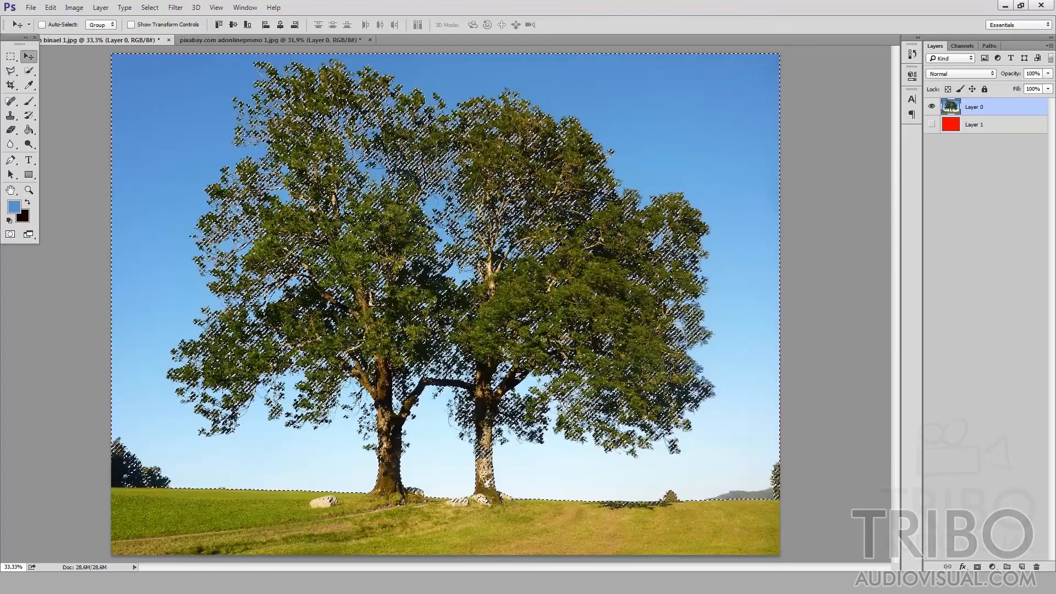
Inspect the sky selection's edges around the branches and trunks, and deselect it.
key(ctrl+plus)
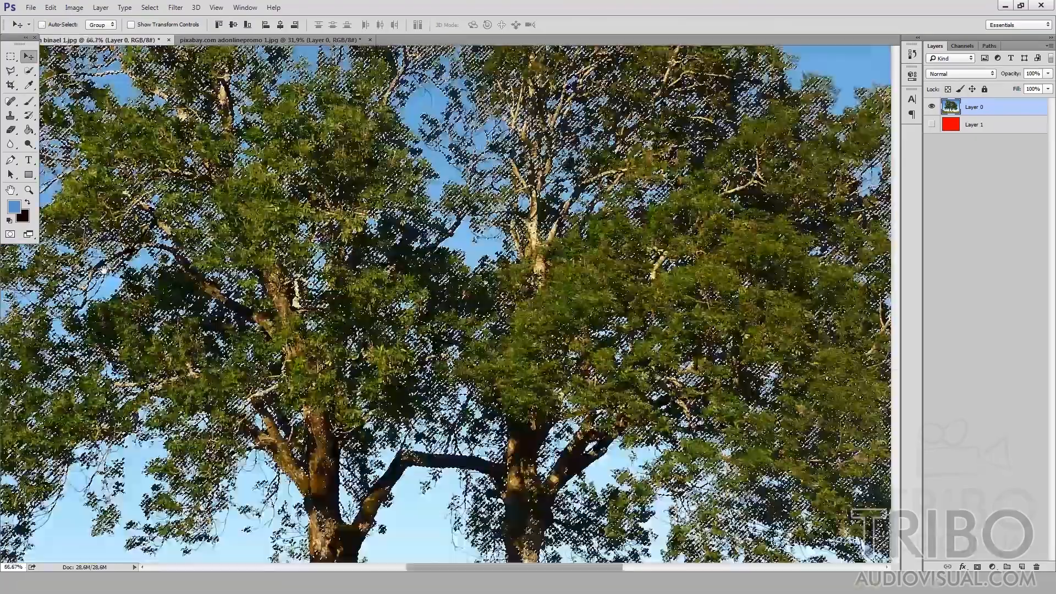
scroll(530, 401, down, 10)
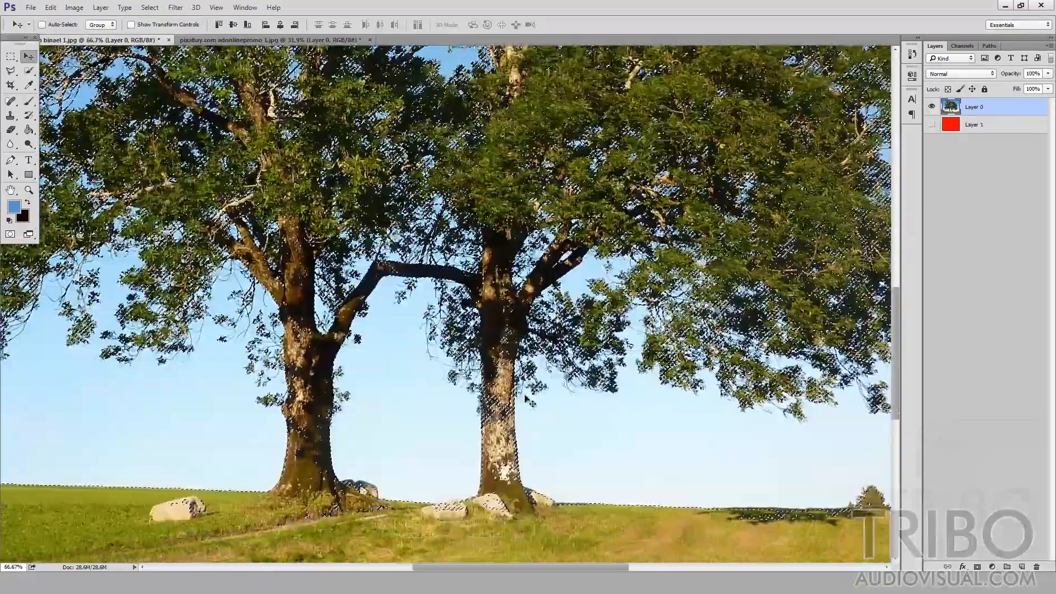
key(ctrl+d)
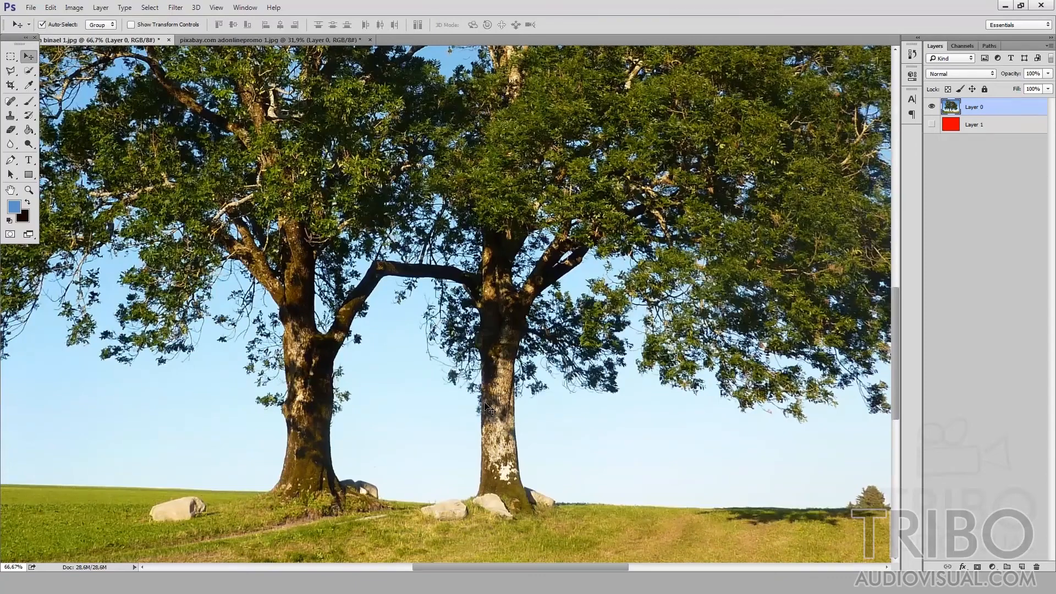
Select the sky again with Color Range, lowering the fuzziness to 160.
key(ctrl+minus)
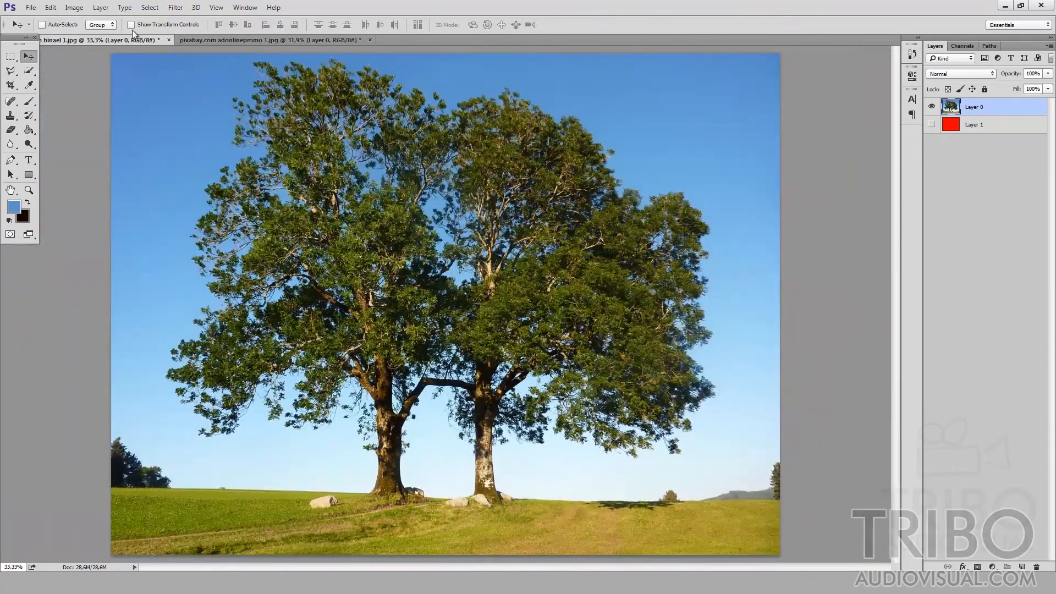
click(149, 8)
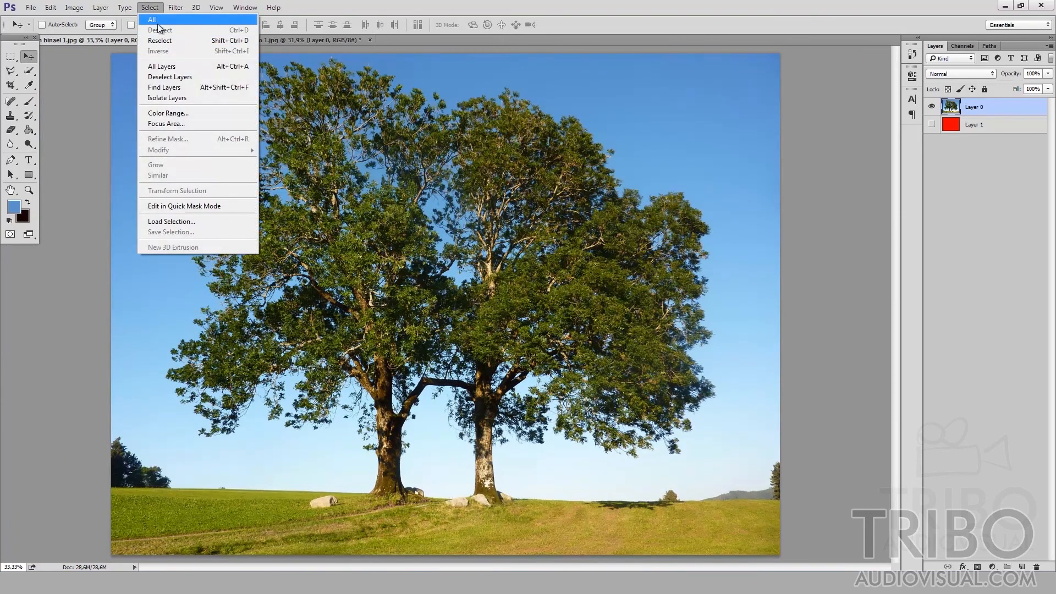
click(172, 113)
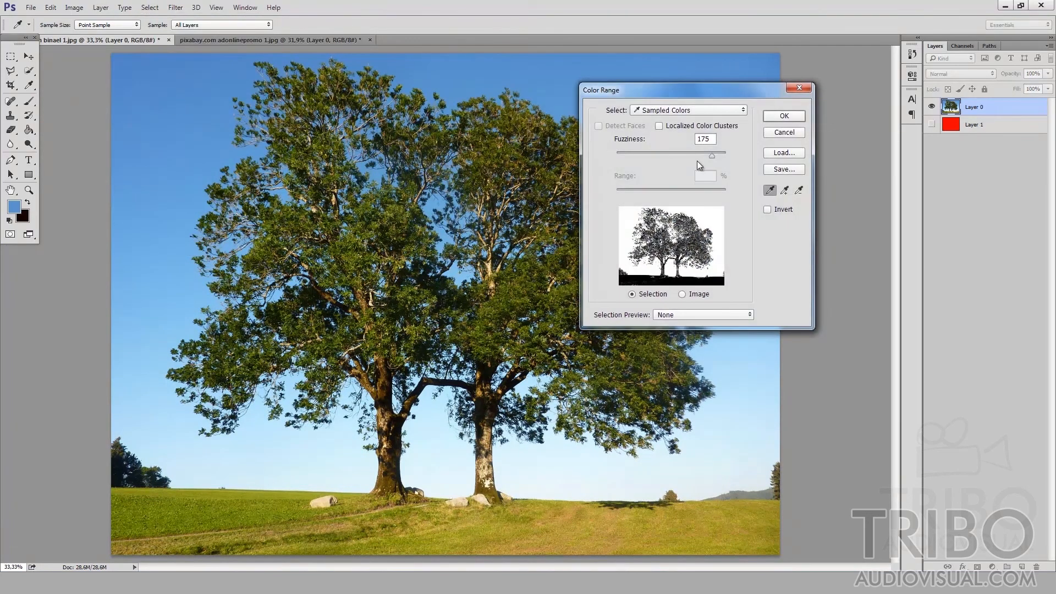
drag(714, 157, 699, 159)
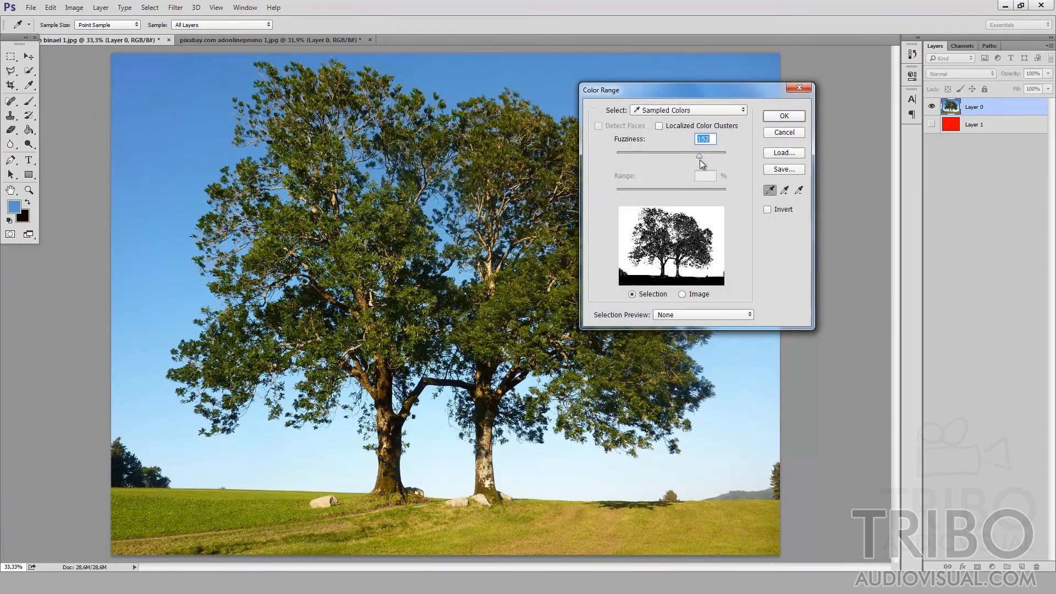
drag(704, 160, 704, 160)
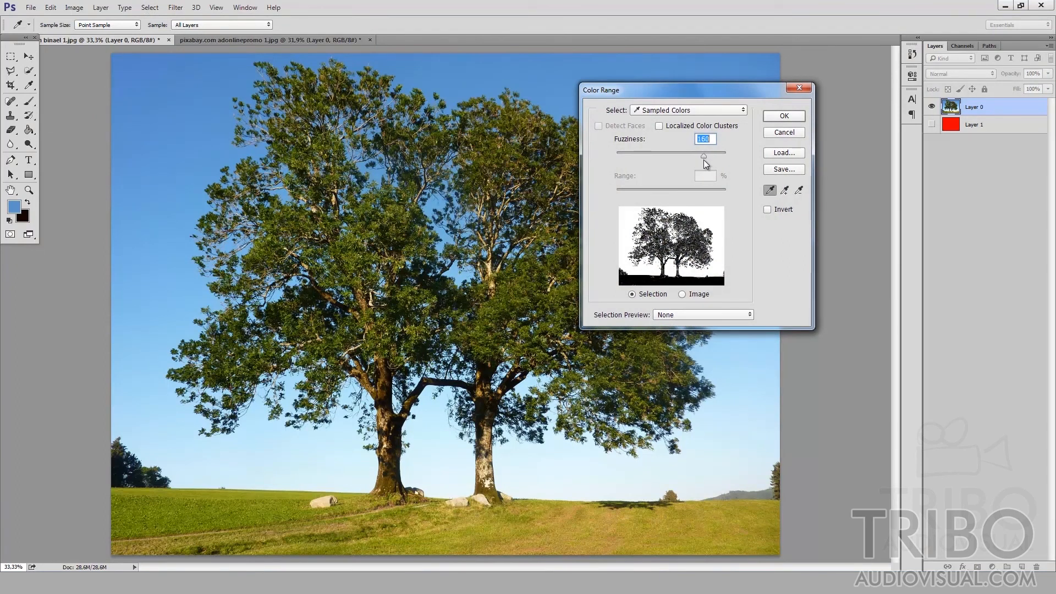
click(784, 116)
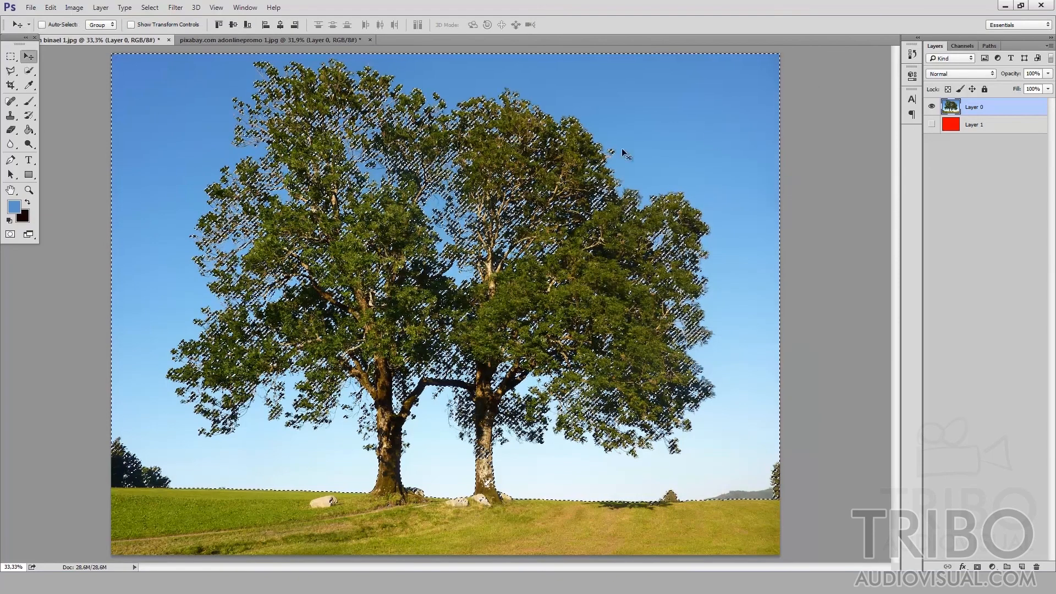
key(ctrl+d)
key(ctrl+plus)
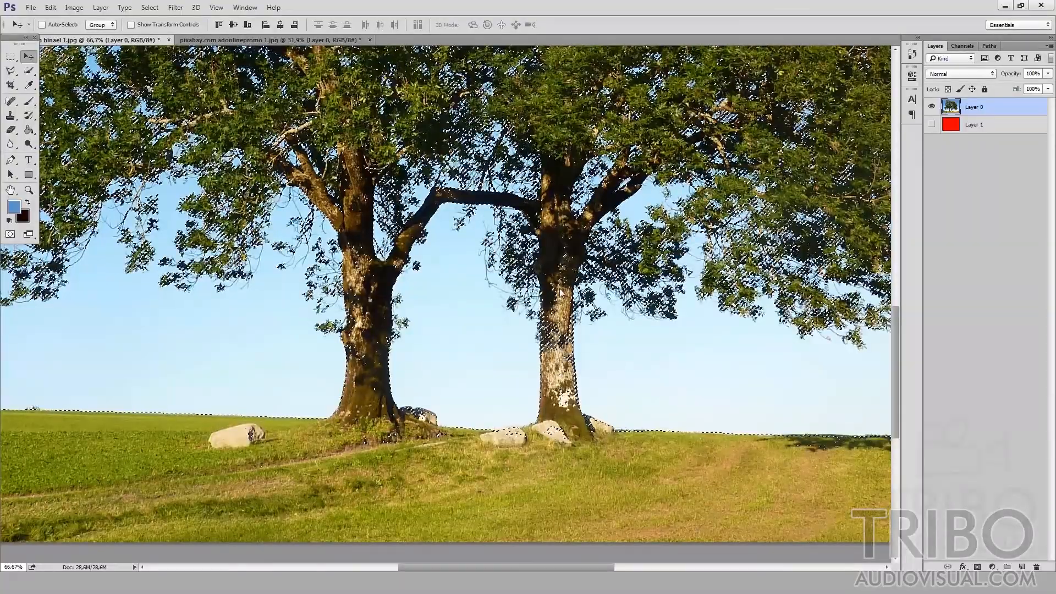
Subtract the stray selected areas on the left trunk and the branch joining both trees from the sky selection with the Lasso tool.
click(12, 73)
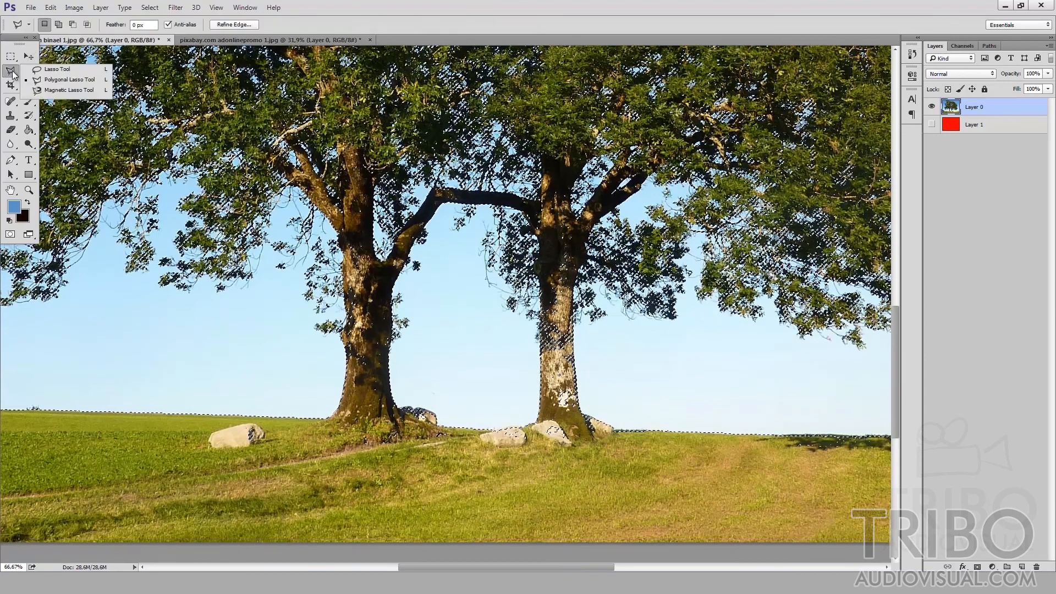
click(55, 69)
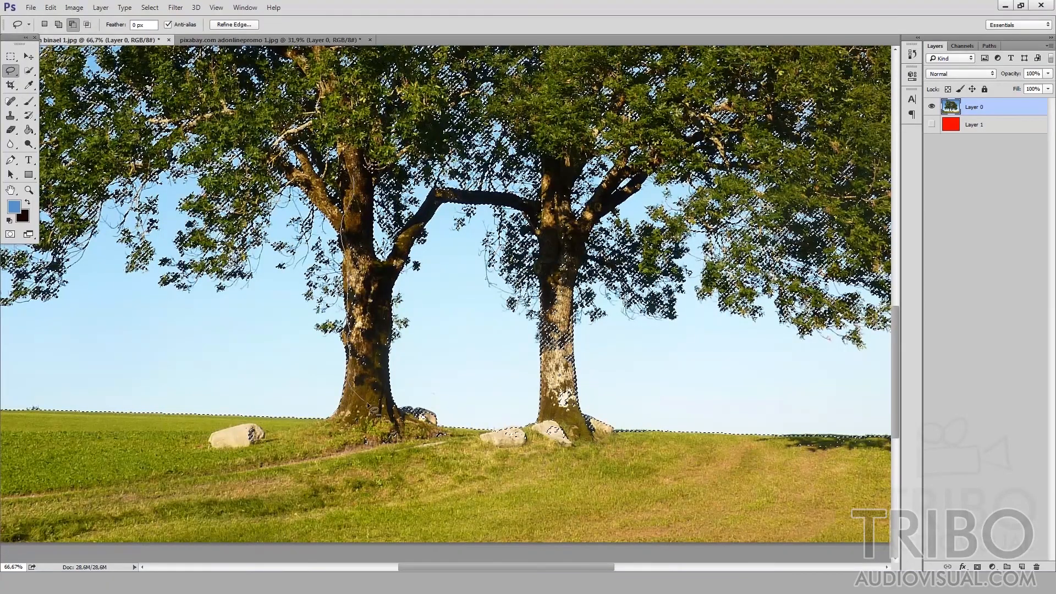
mouse_move(392, 360)
mouse_down()
mouse_move(392, 283)
mouse_move(370, 227)
mouse_move(378, 185)
mouse_up()
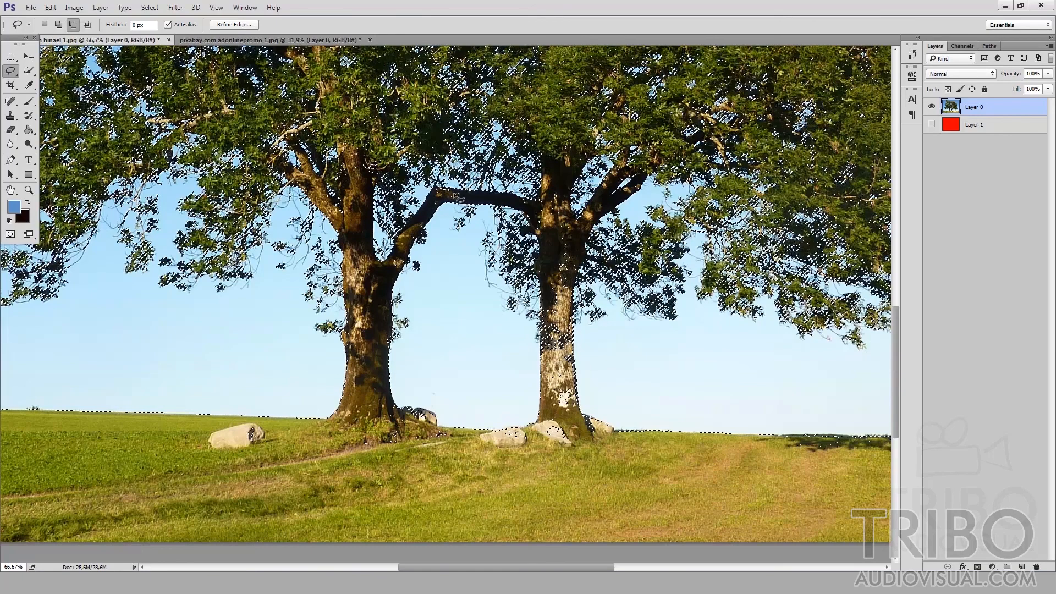
mouse_move(443, 196)
mouse_down()
mouse_move(433, 198)
mouse_move(456, 205)
mouse_move(447, 208)
mouse_up()
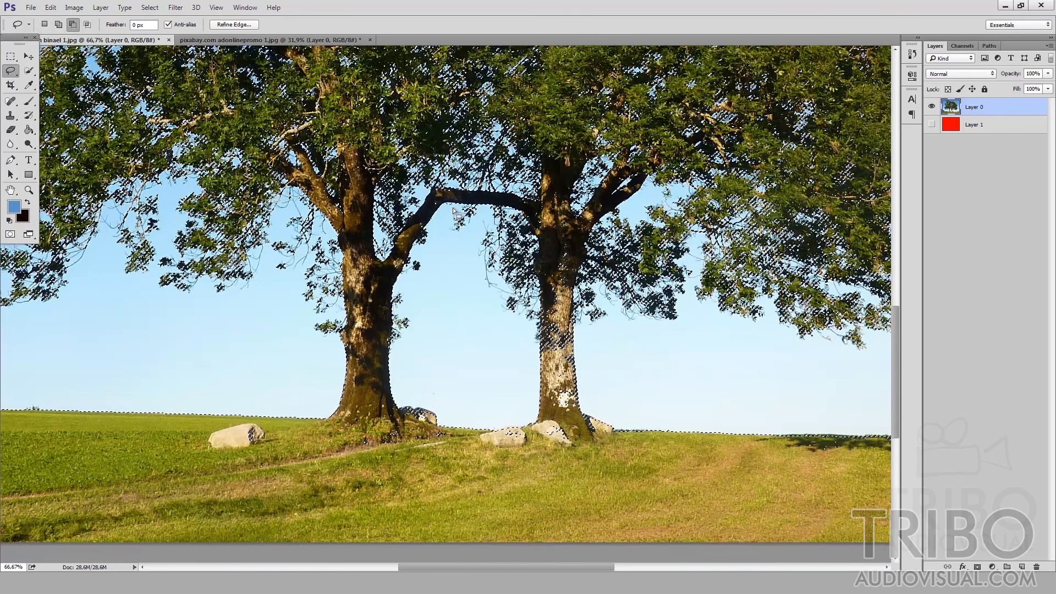
key(alt)
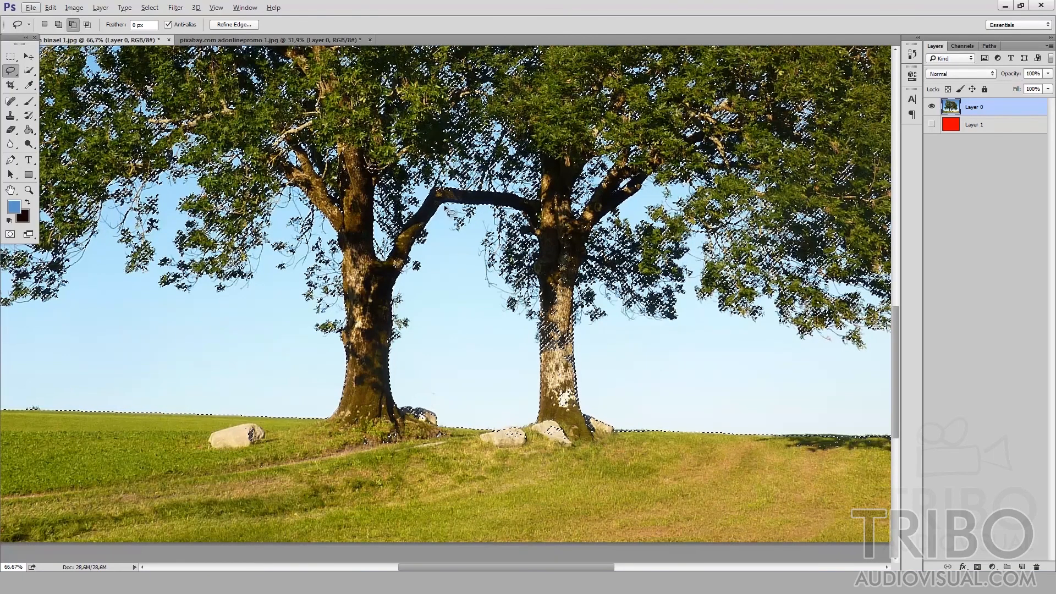
key(shift)
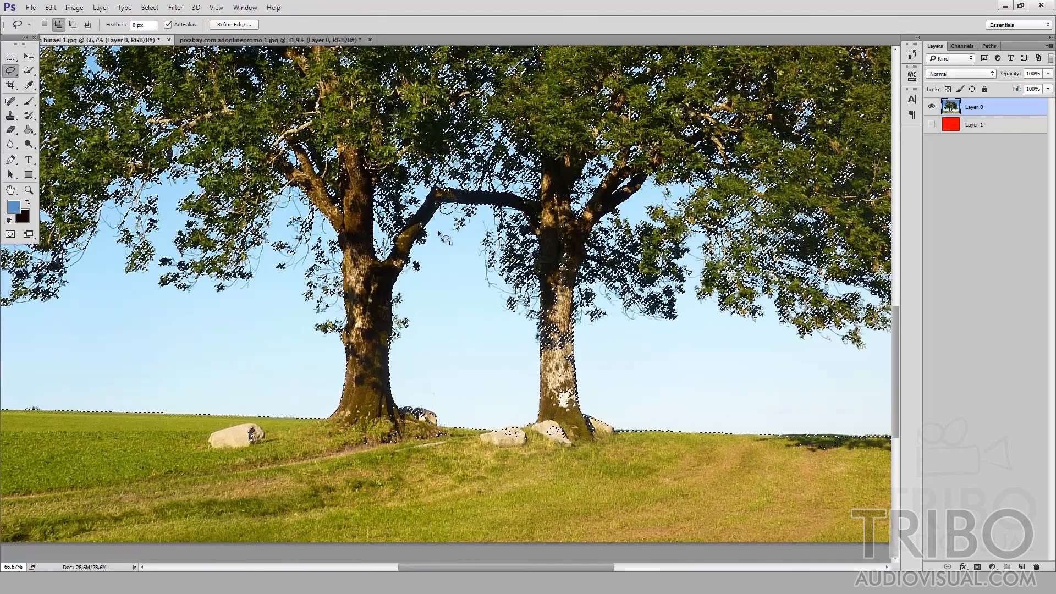
key(alt)
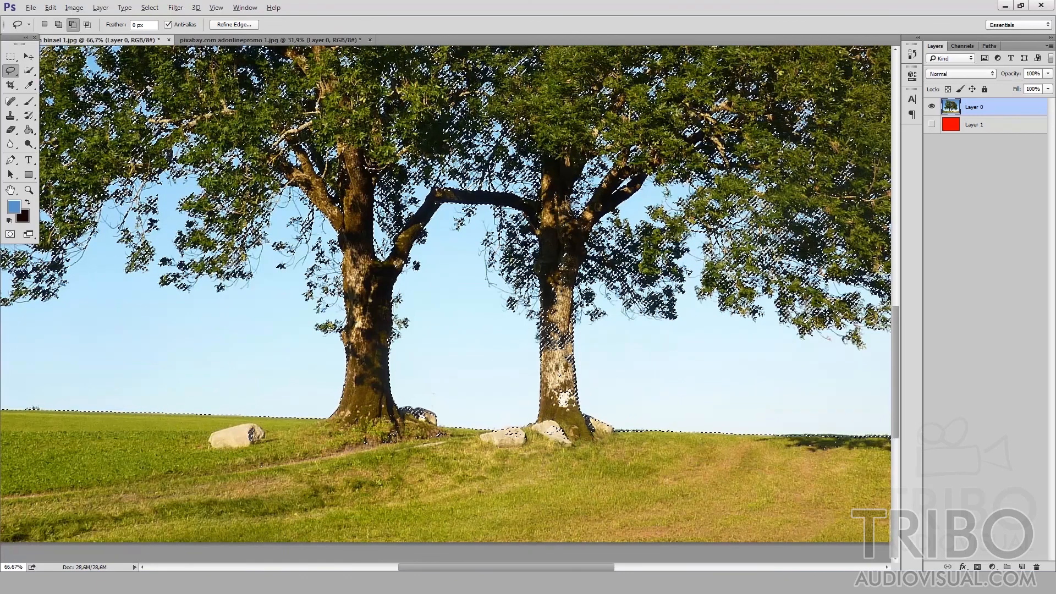
Subtract the stray areas along the right trunk and the stones at its base from the sky selection.
drag(547, 241, 544, 319)
drag(583, 237, 574, 308)
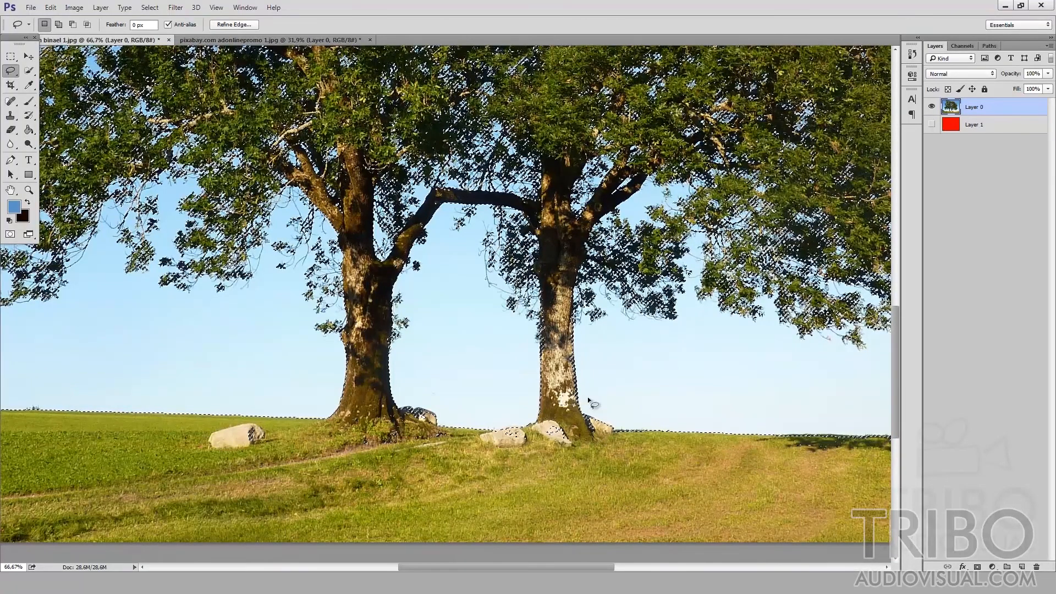
key(alt)
mouse_move(550, 427)
mouse_down()
mouse_move(555, 449)
mouse_move(537, 459)
mouse_up()
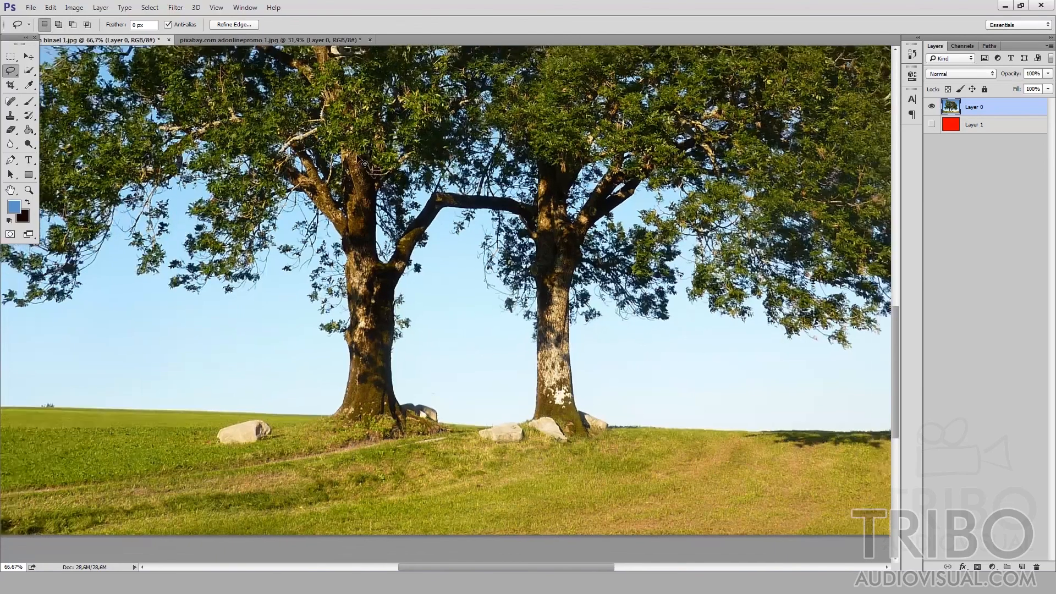
Delete the selected sky from Layer 0 and clear the selection.
key(ctrl+minus)
key(ctrl+minus)
key(ctrl+minus)
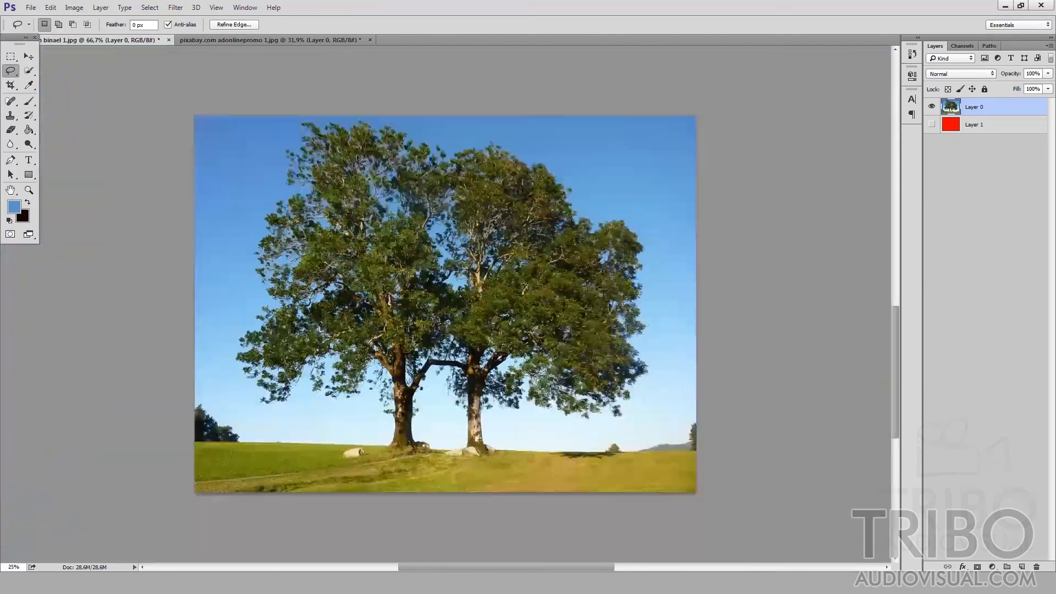
key(ctrl+minus)
key(ctrl+plus)
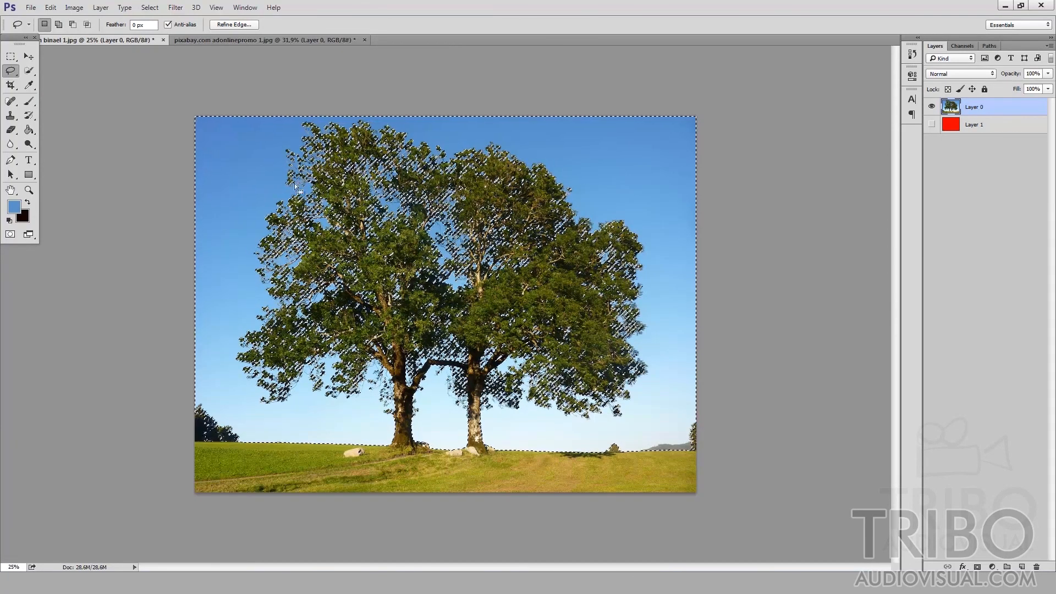
key(Delete)
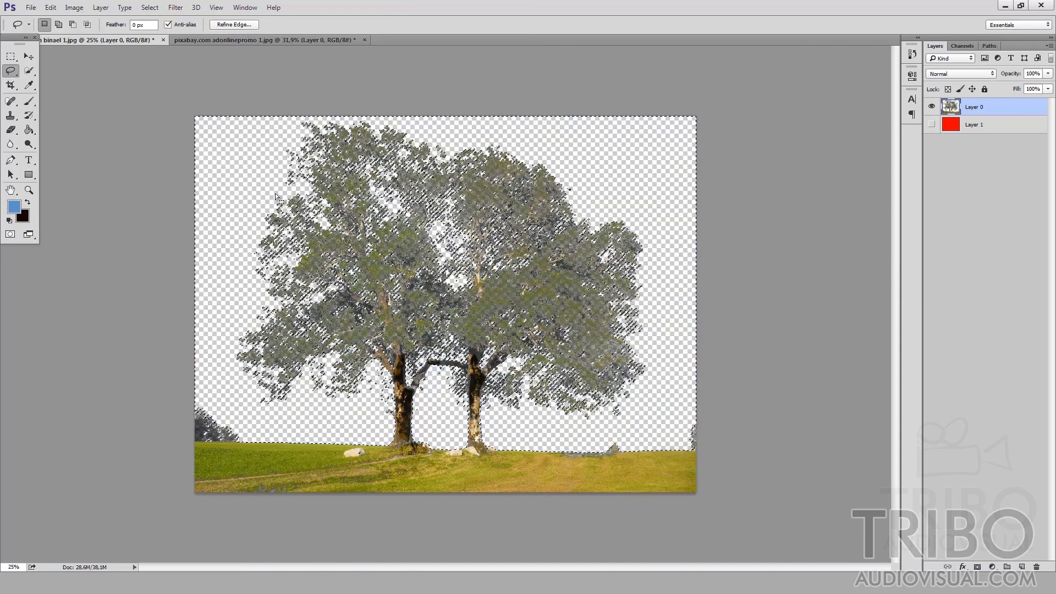
key(ctrl+d)
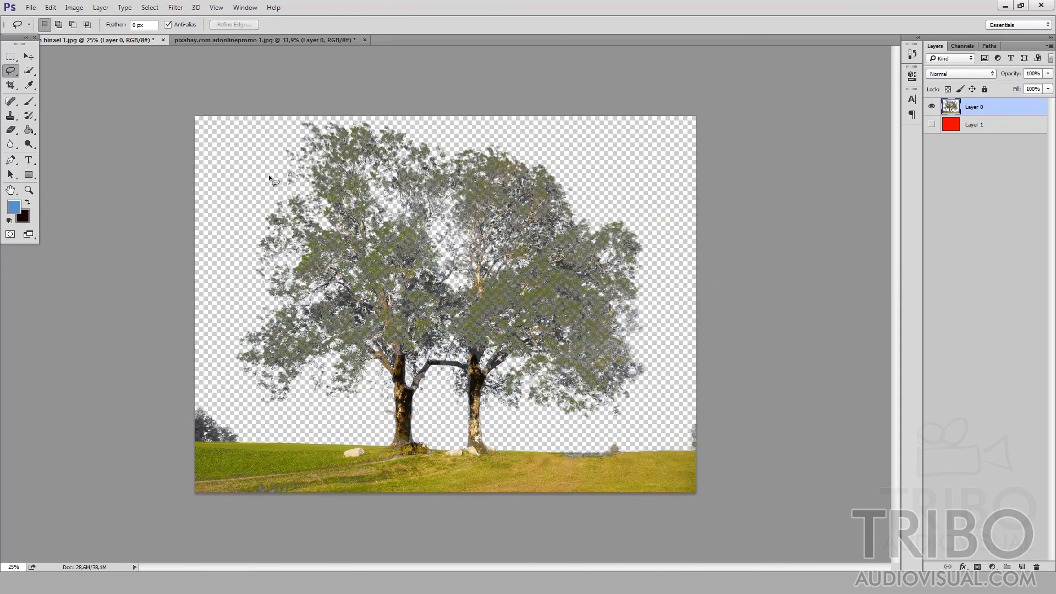
Make the red Layer 1 visible behind the trees to check the cutout.
key(v)
click(932, 125)
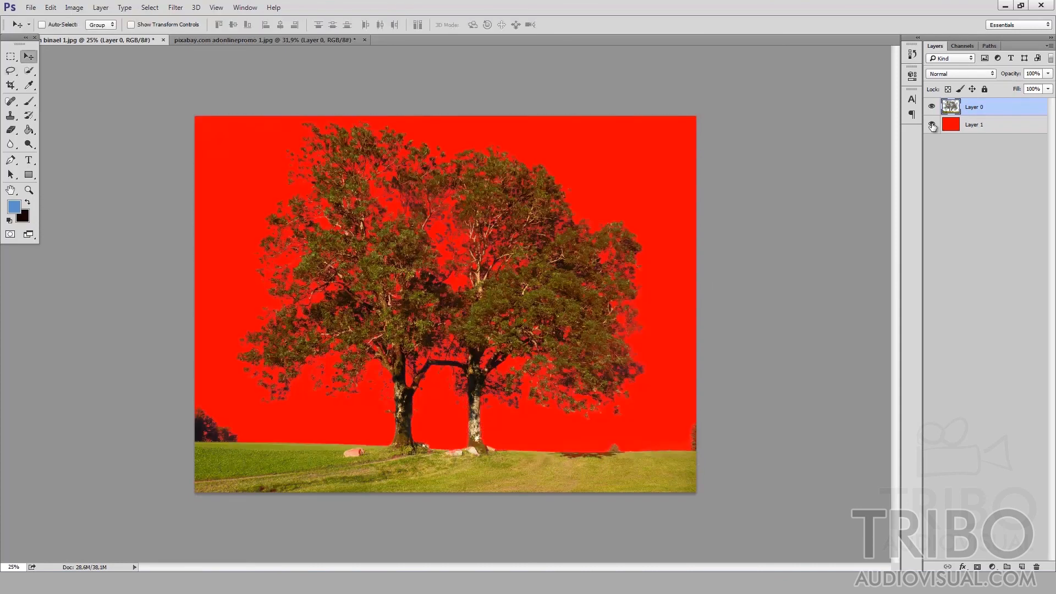
click(932, 125)
click(932, 126)
Outline both trees on Layer 0 with a freehand lasso selection and copy them to a new layer.
click(10, 71)
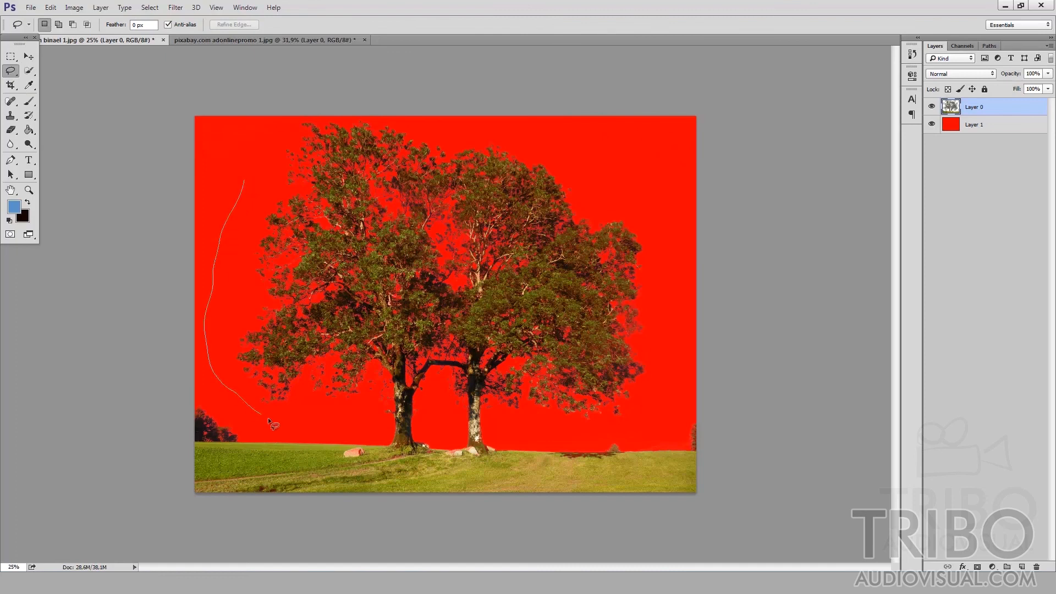
drag(353, 437, 421, 447)
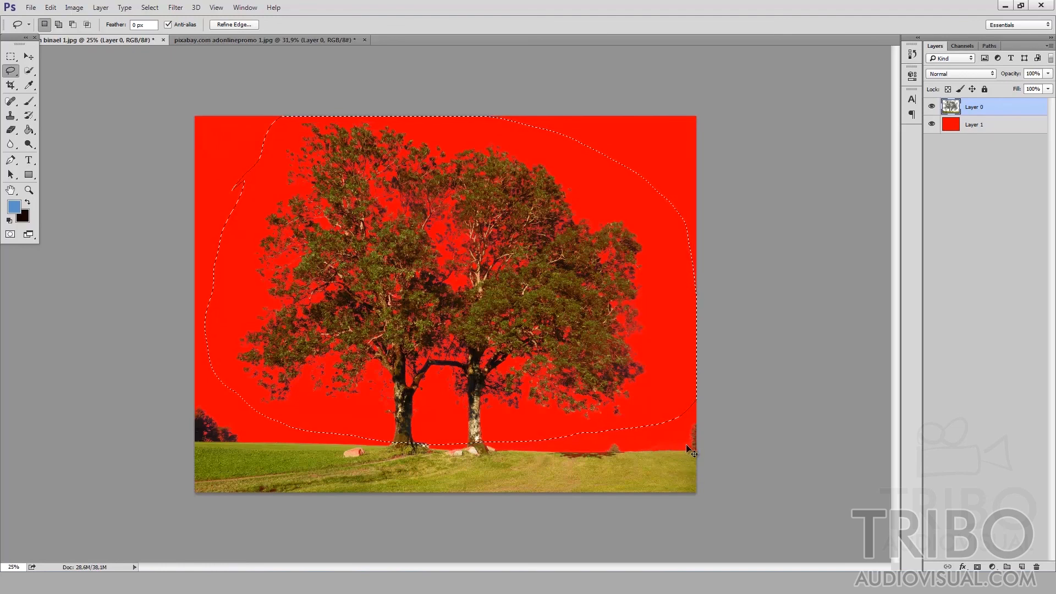
key(ctrl+j)
Move the copied trees into the lighthouse photo and scale them down to stand beside the lighthouse.
key(v)
drag(347, 142, 428, 266)
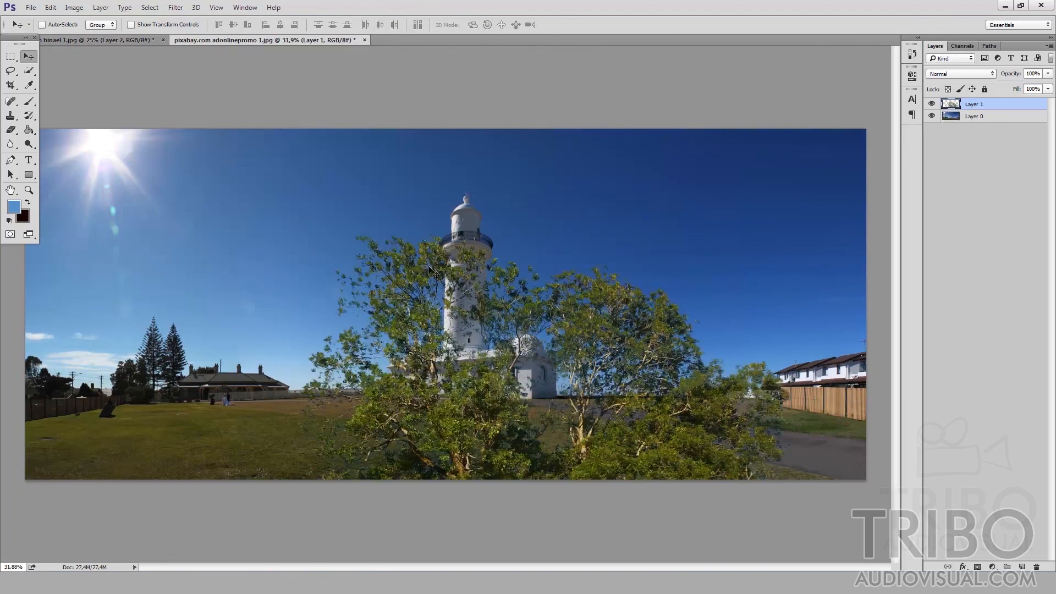
drag(507, 352, 531, 263)
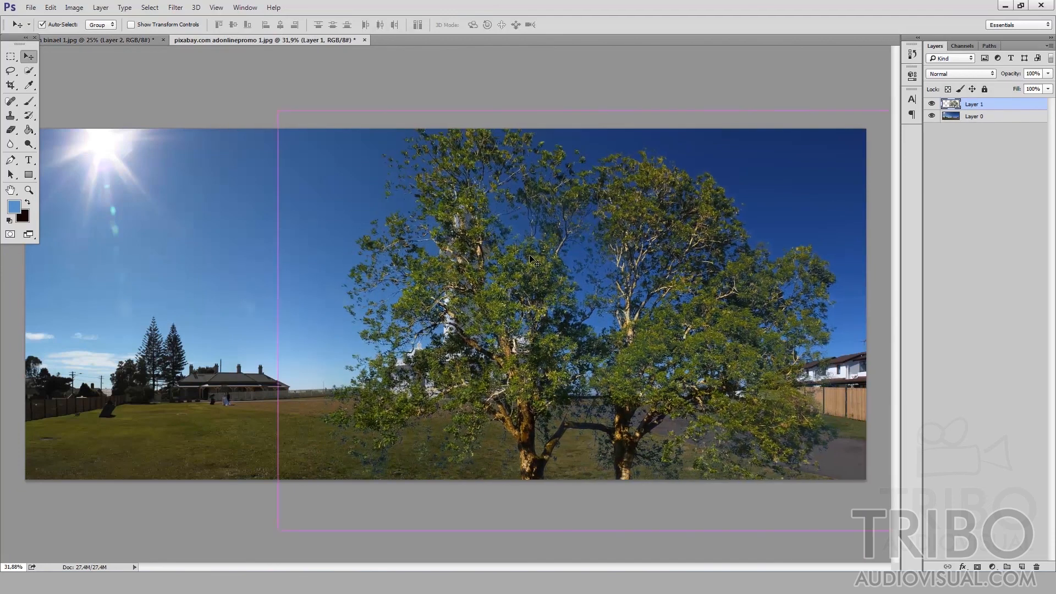
key(ctrl+t)
key(ctrl+minus)
key(ctrl+minus)
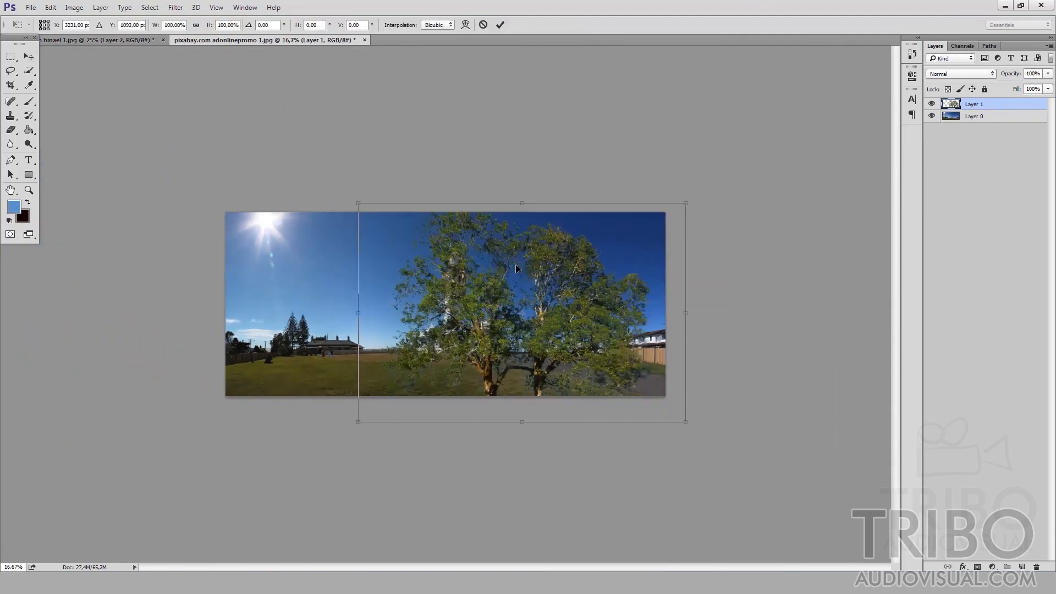
drag(361, 201, 441, 258)
drag(576, 342, 546, 308)
key(Return)
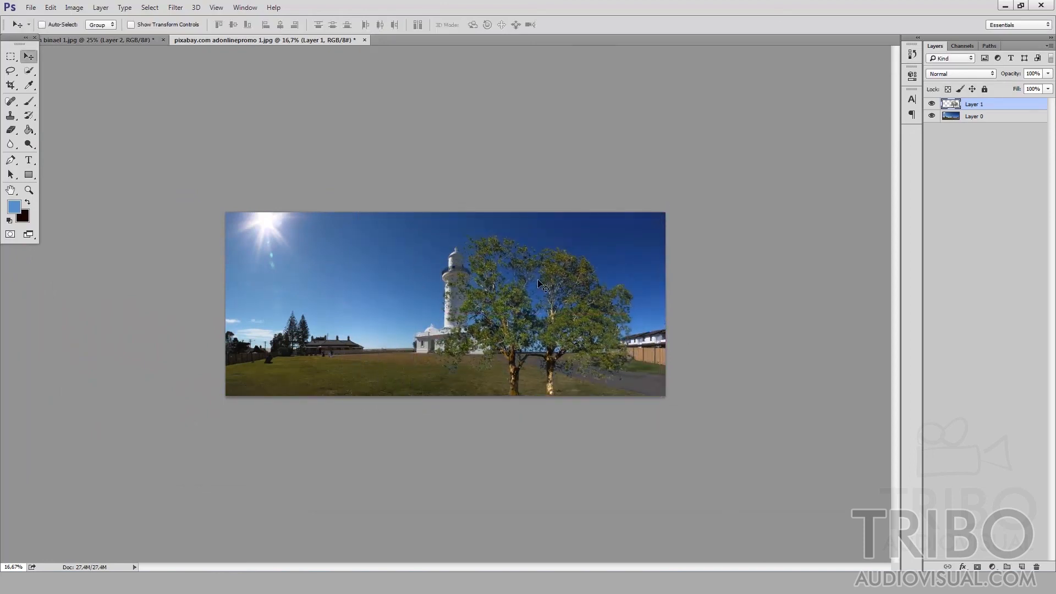
Compare with the original tree photo, and scale the trees down further on the grass between the lighthouse and the fenced houses.
click(135, 40)
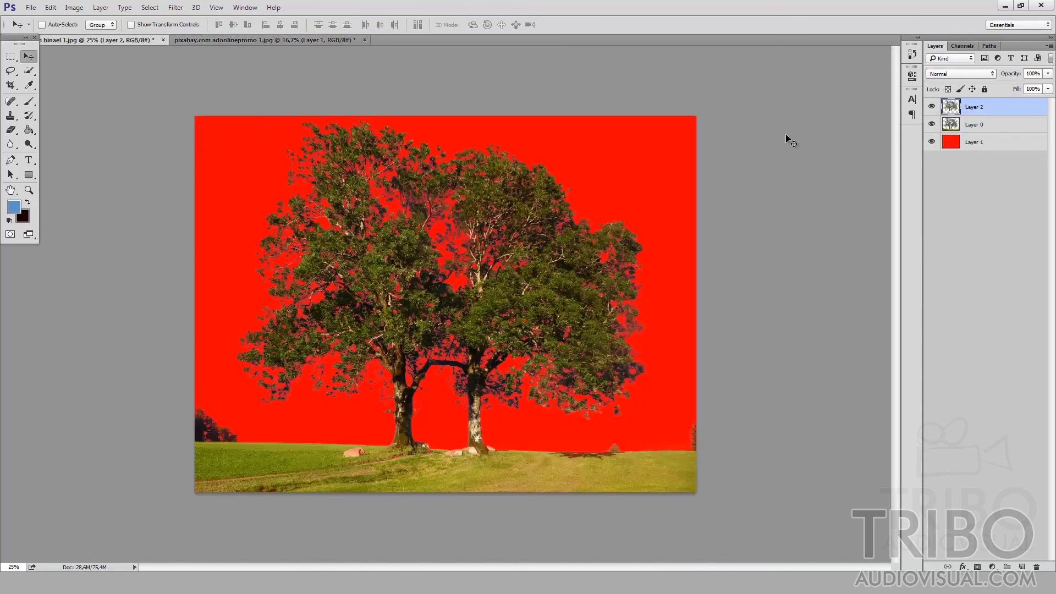
click(276, 40)
mouse_move(541, 312)
mouse_down()
mouse_move(523, 277)
mouse_move(552, 306)
mouse_up()
key(ctrl+t)
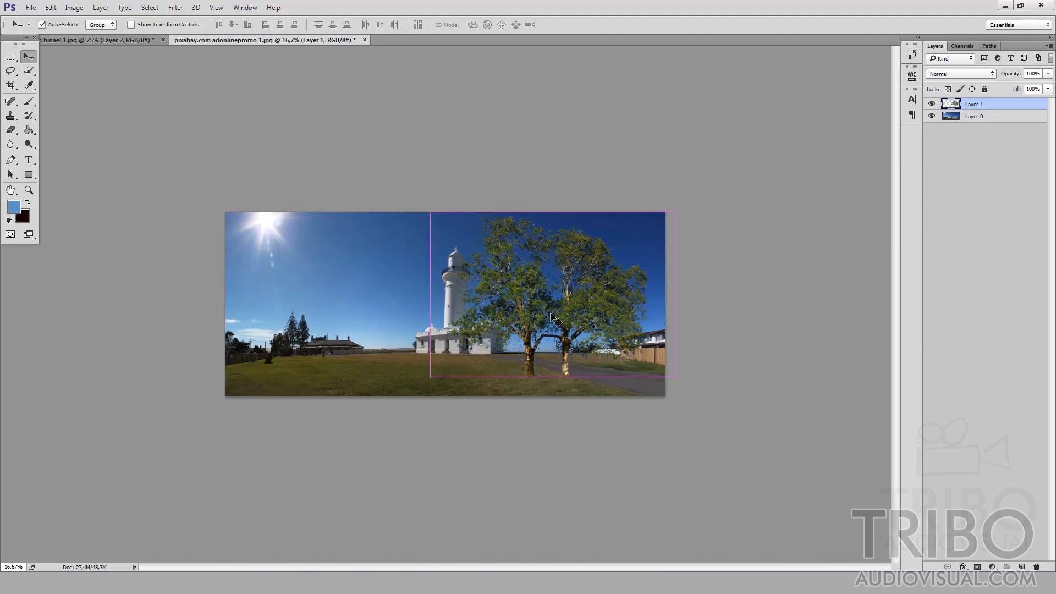
drag(431, 212, 512, 267)
key(Return)
drag(574, 307, 537, 285)
Inspect the tree cutout's leaves, branches and trunks against the new sky at 100% zoom.
key(ctrl+1)
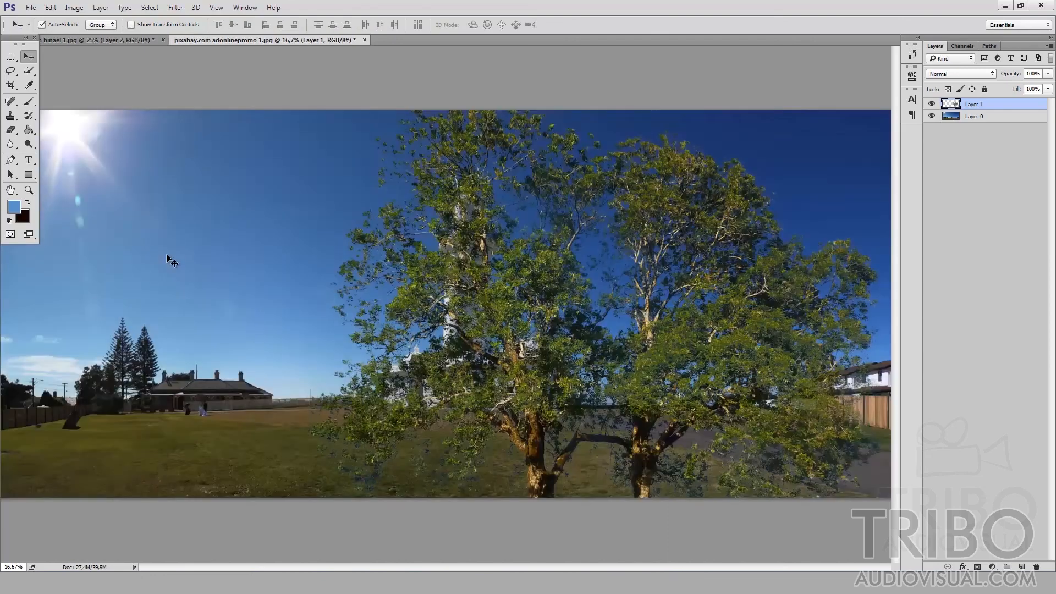
drag(809, 288, 346, 259)
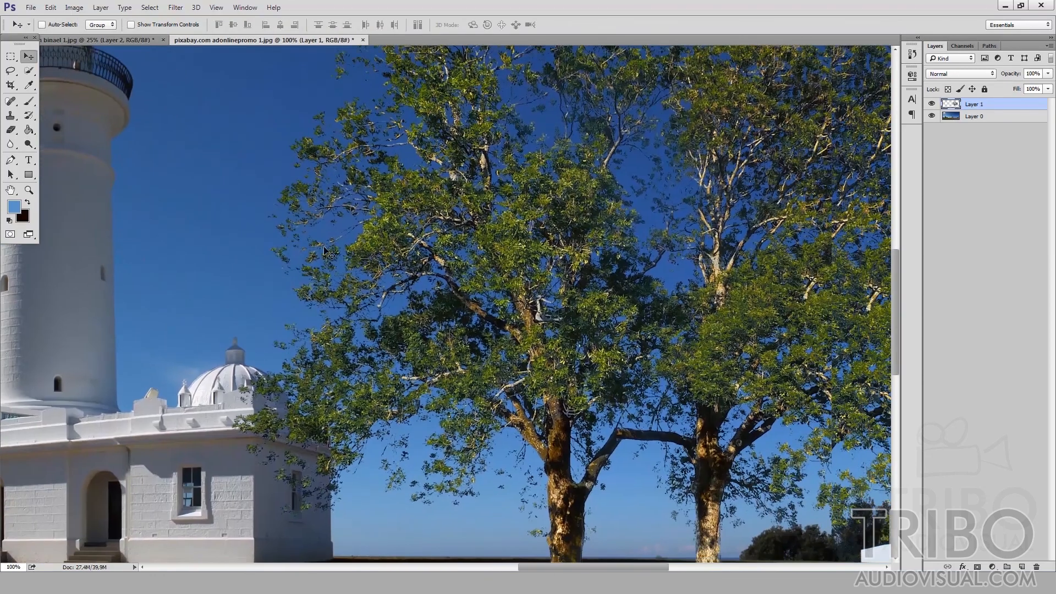
drag(600, 298, 478, 242)
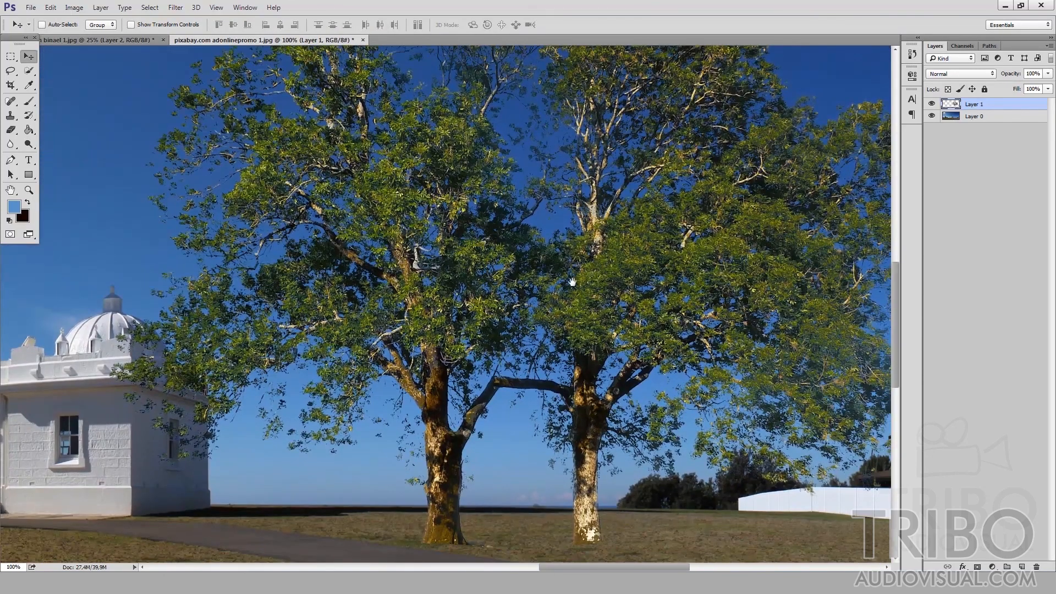
drag(546, 140, 484, 341)
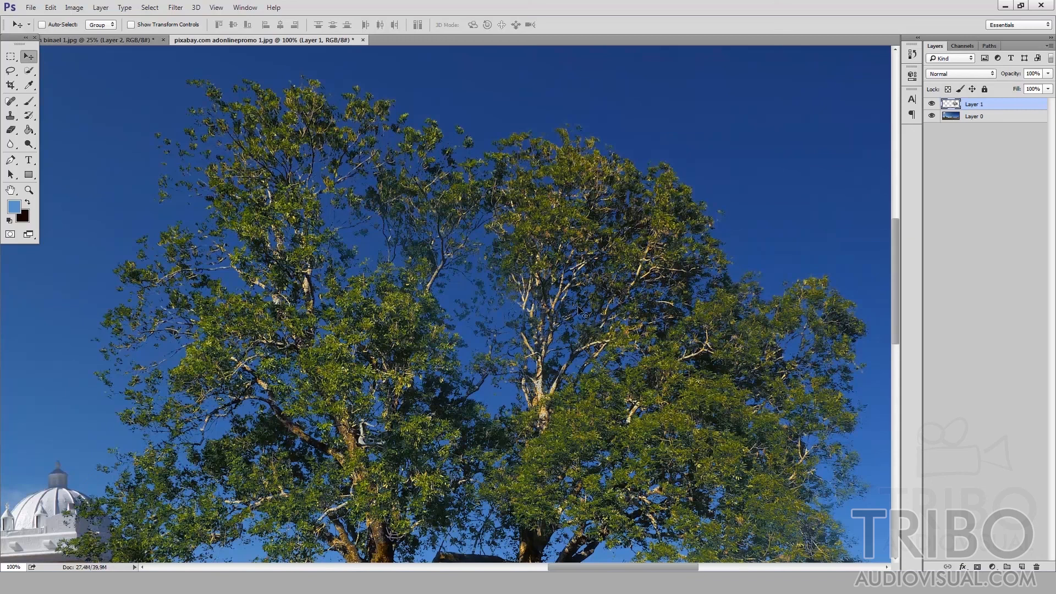
drag(580, 311, 611, 285)
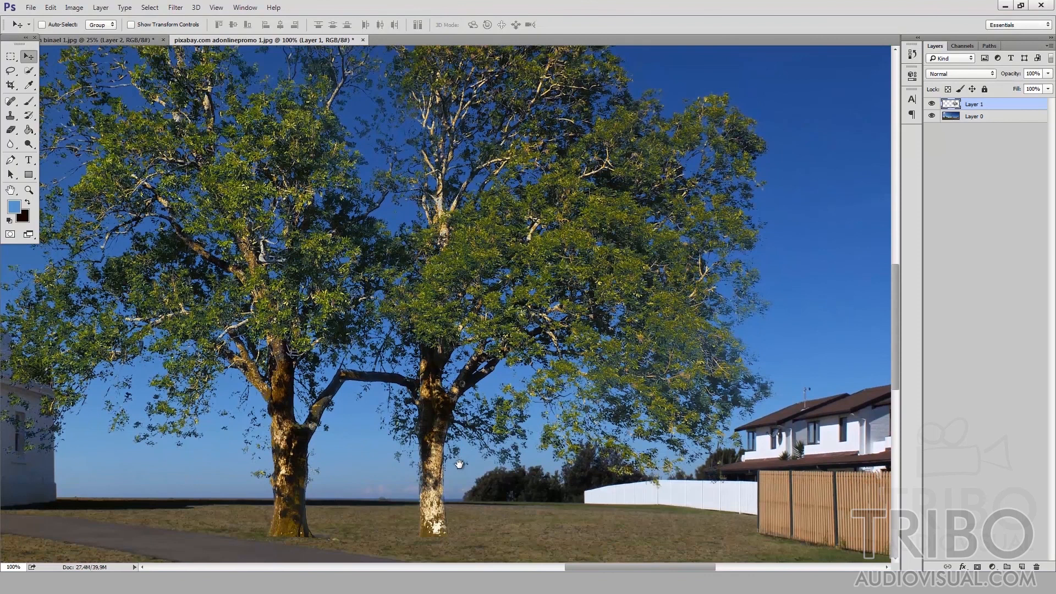
drag(294, 395, 427, 374)
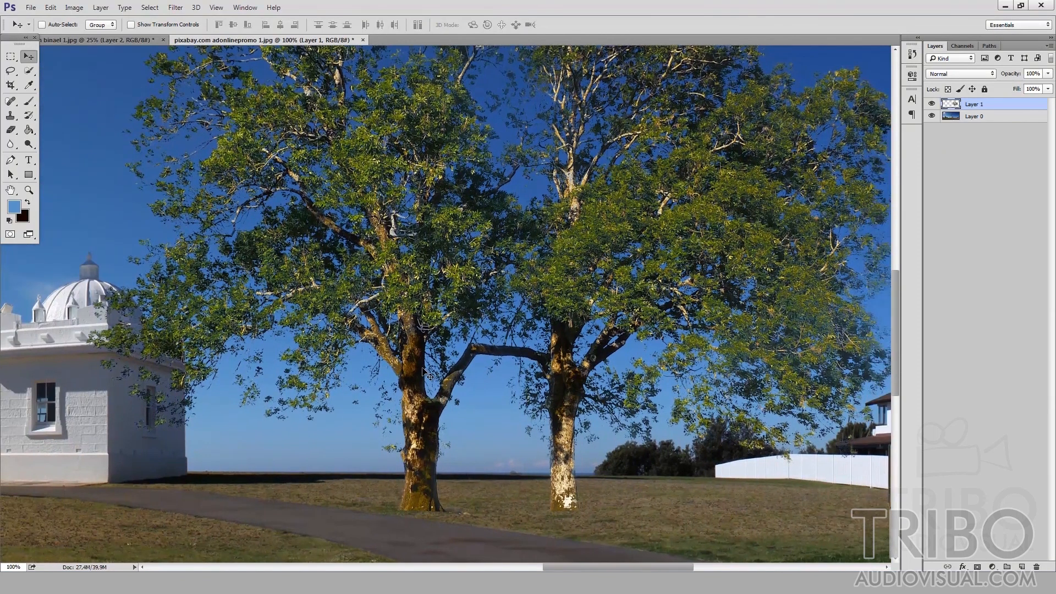
Move the trees closer to the lighthouse so they overlap the end of its white building.
key(ctrl+0)
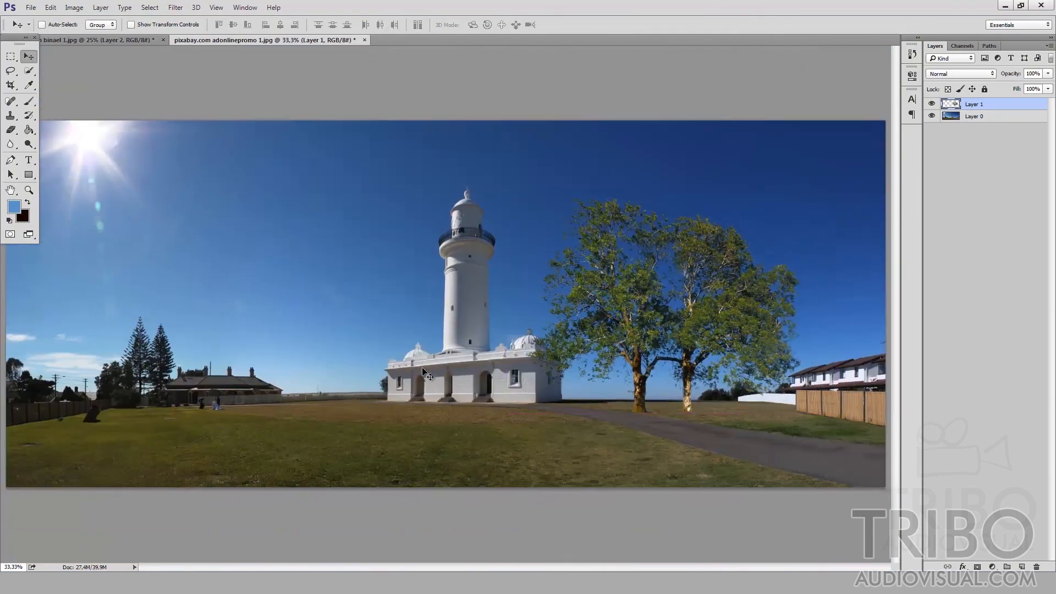
drag(697, 293, 637, 284)
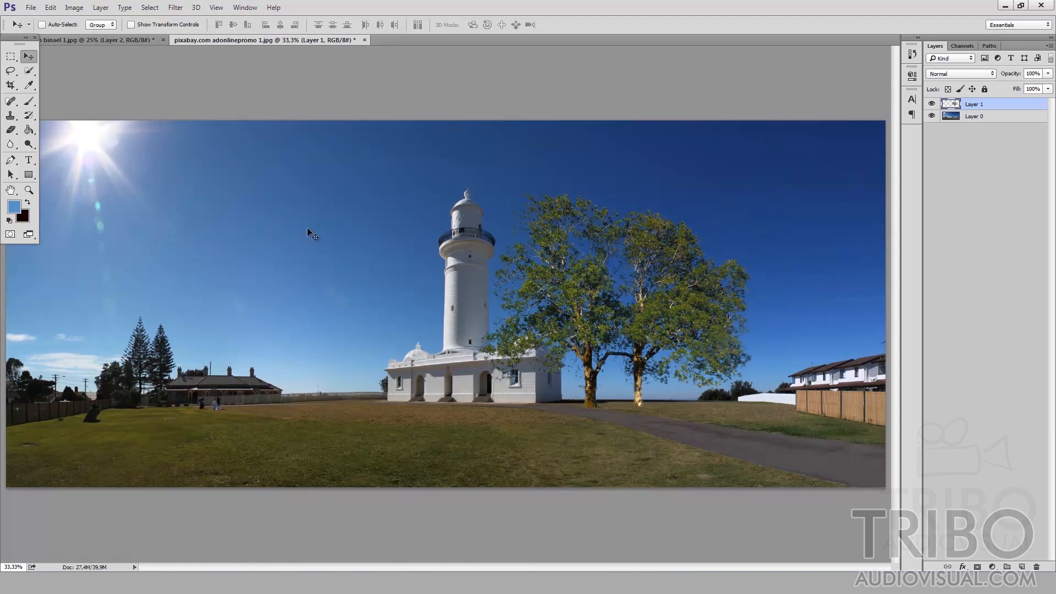
key(ctrl)
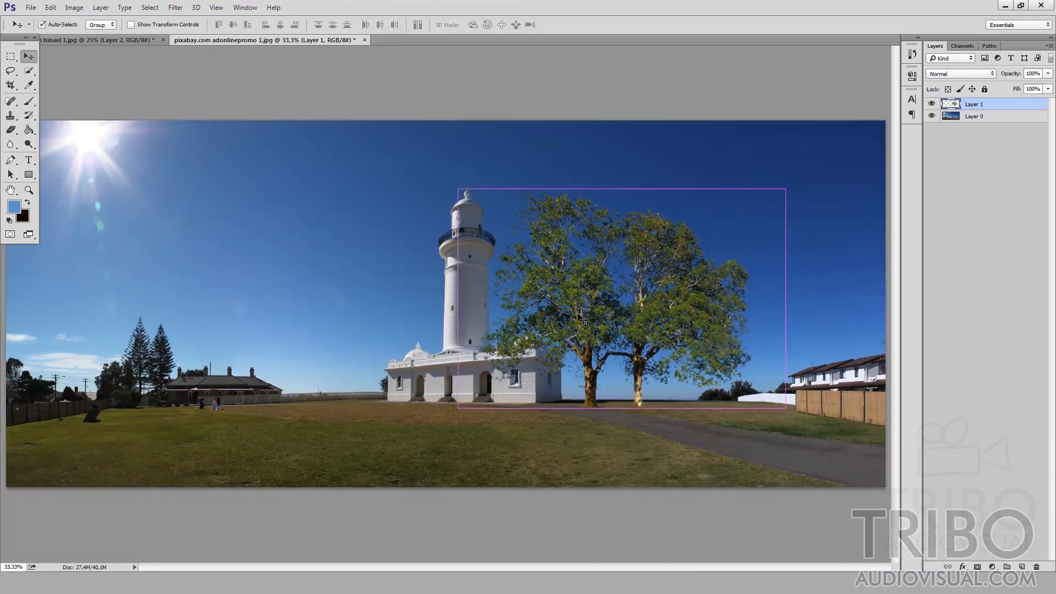
click(74, 7)
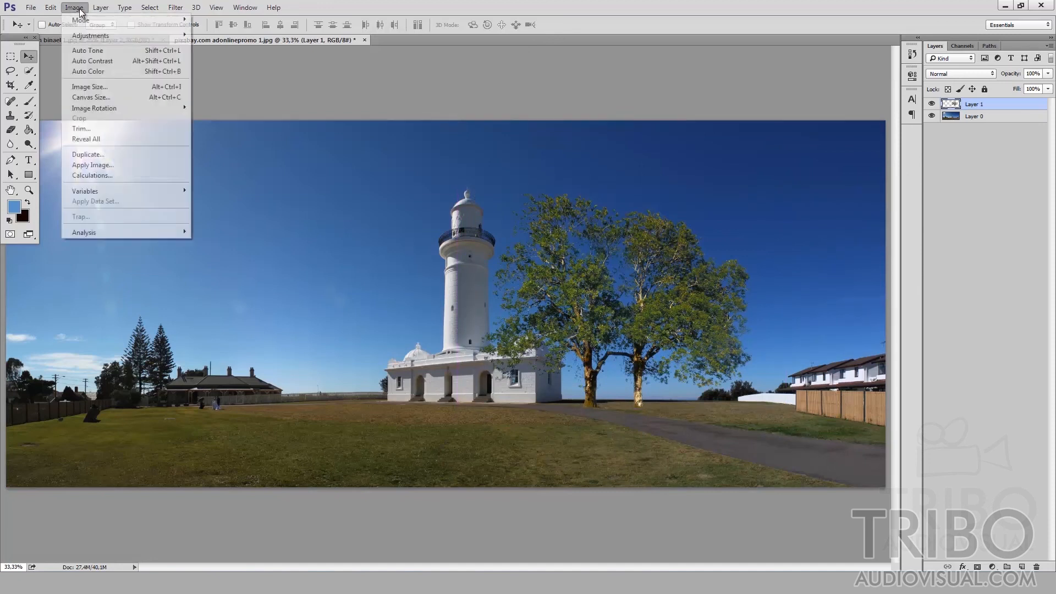
mouse_move(91, 35)
click(253, 33)
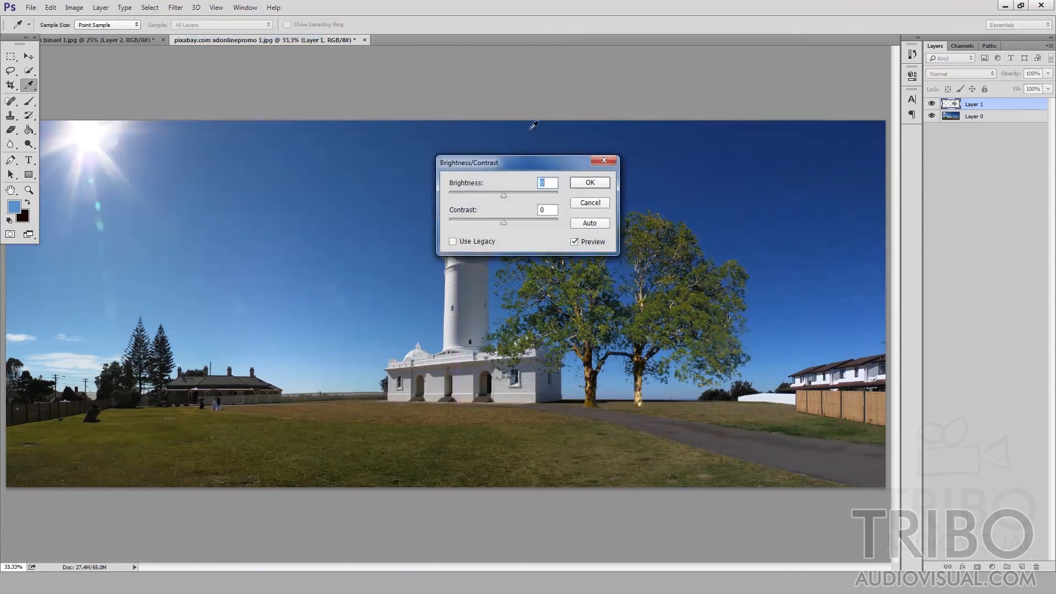
drag(510, 161, 736, 139)
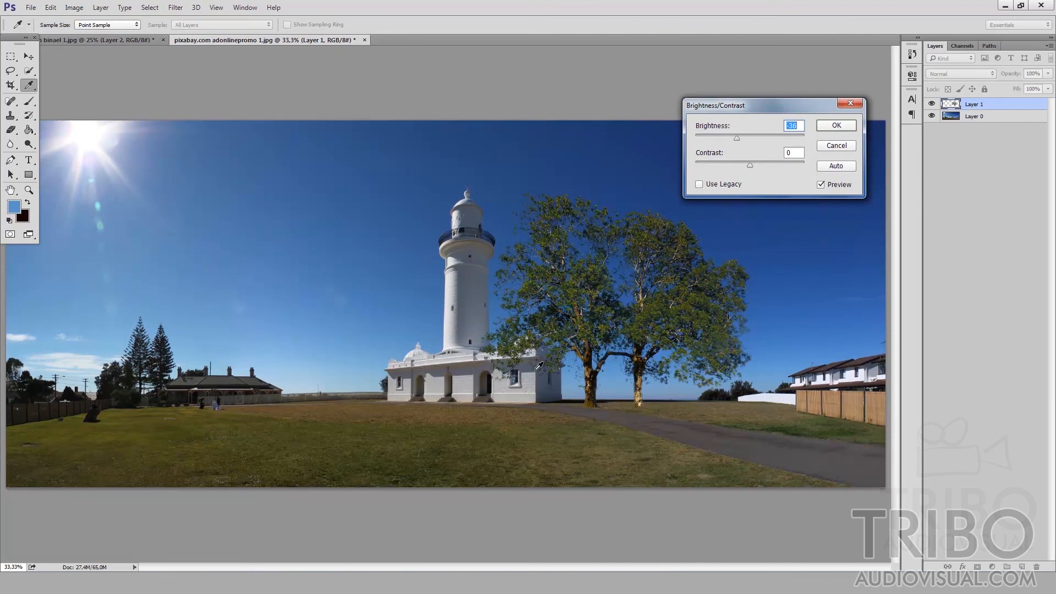
click(853, 150)
key(v)
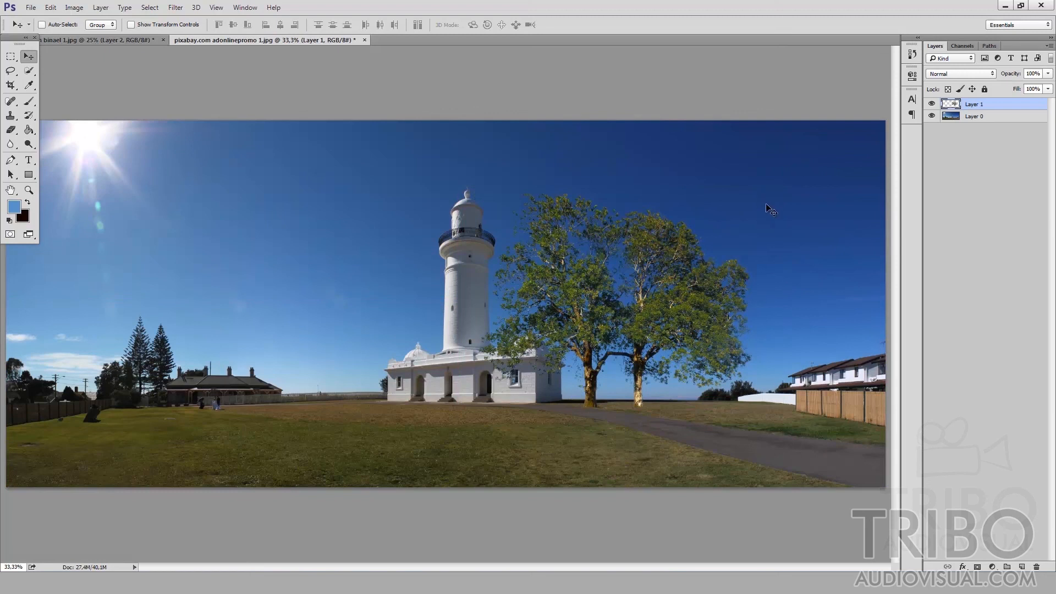
click(73, 8)
mouse_move(99, 36)
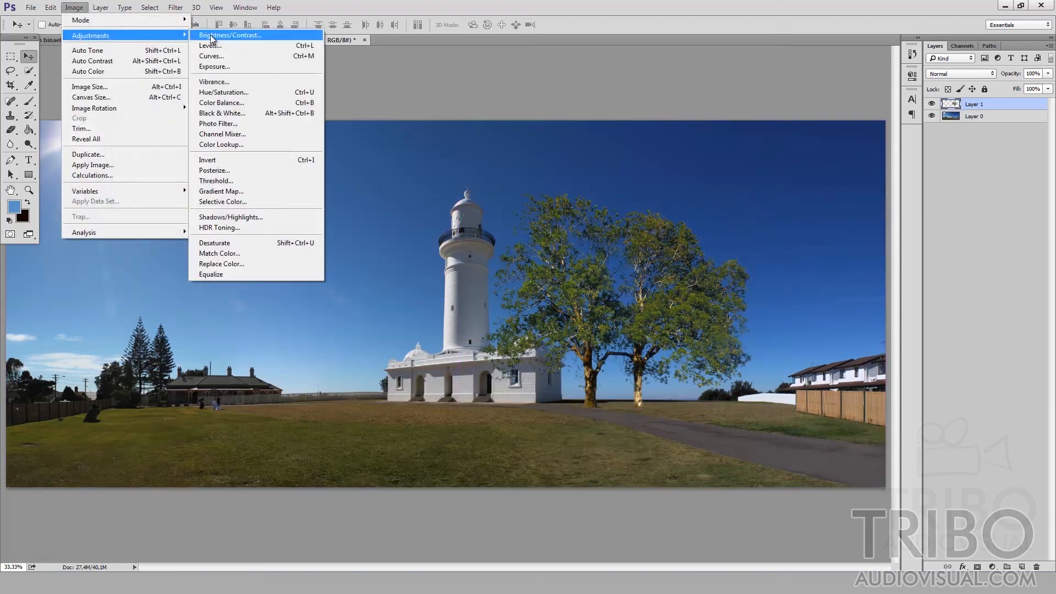
click(242, 58)
mouse_move(810, 247)
mouse_down()
mouse_move(805, 237)
mouse_move(825, 261)
mouse_move(816, 229)
mouse_up()
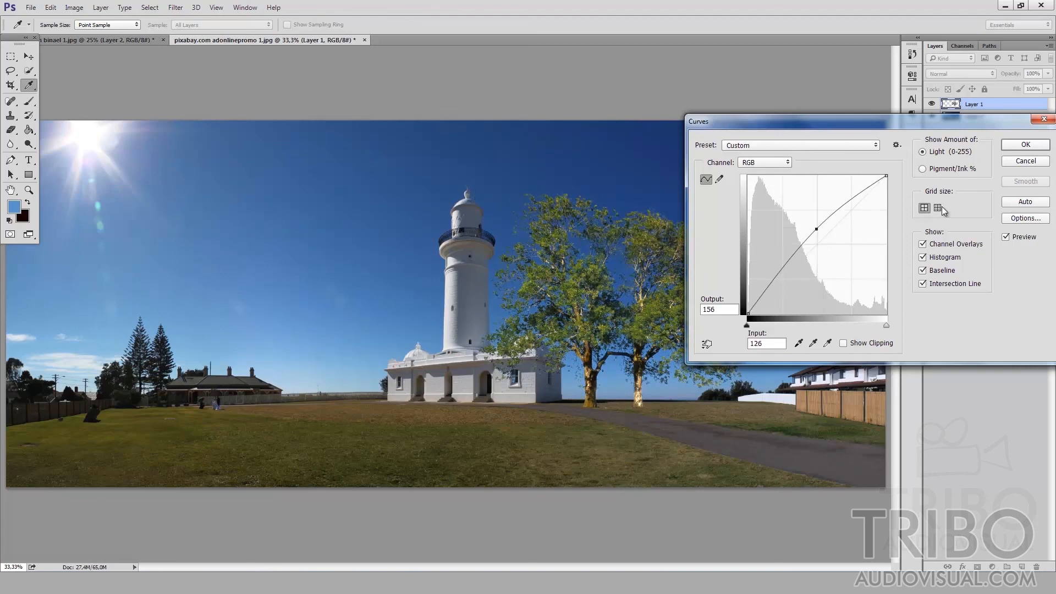
click(1015, 162)
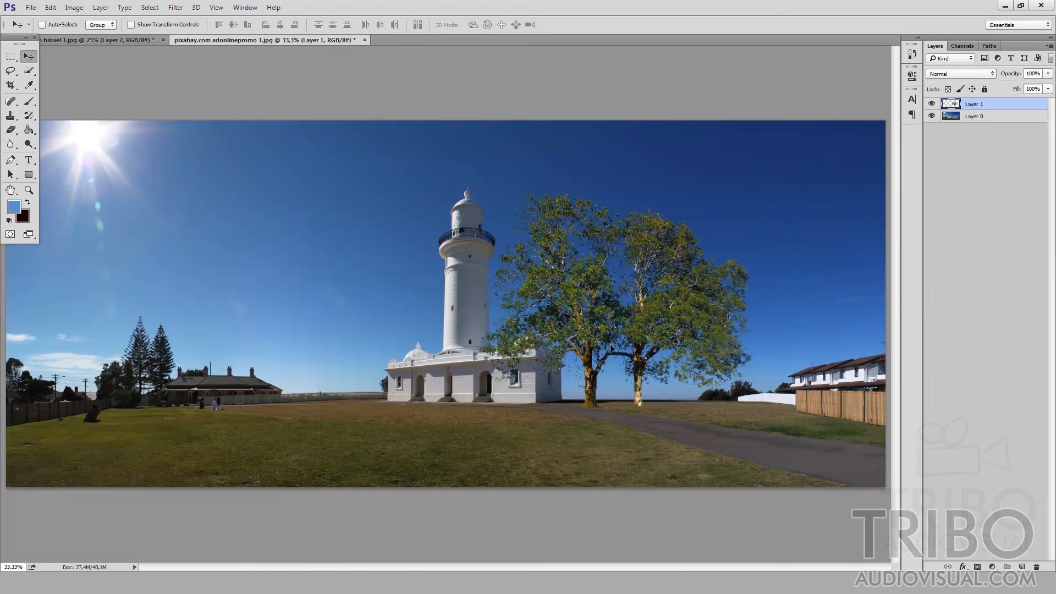
Move the trees slightly away from the lighthouse, toward the fenced houses.
drag(611, 348, 641, 353)
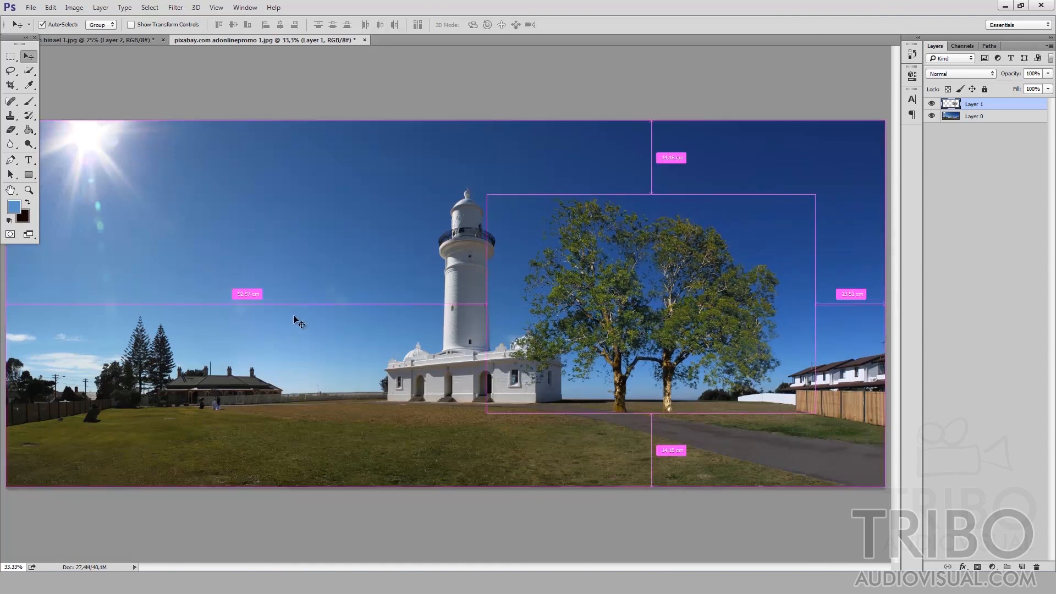
key(ctrl+minus)
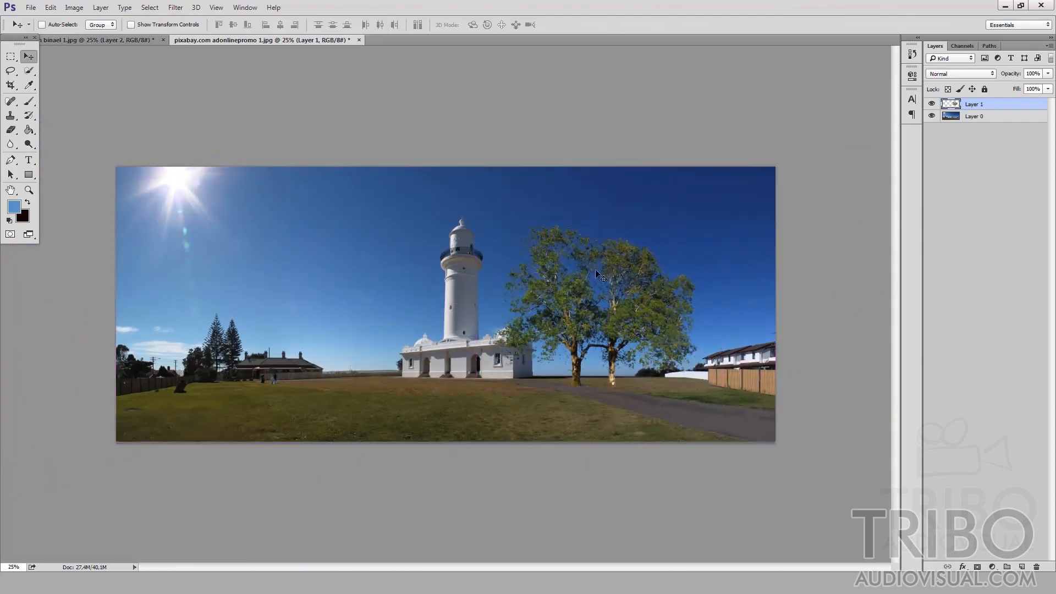
Sample the blue sky beside the lighthouse for a Color Range selection with fuzziness 125, and add further sky tones to it.
click(149, 7)
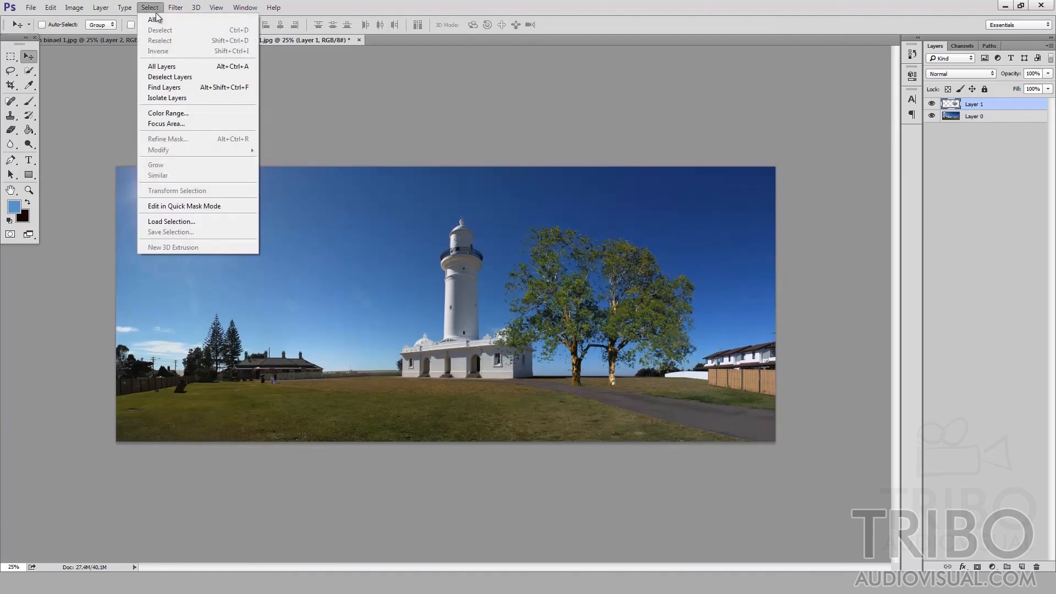
click(177, 113)
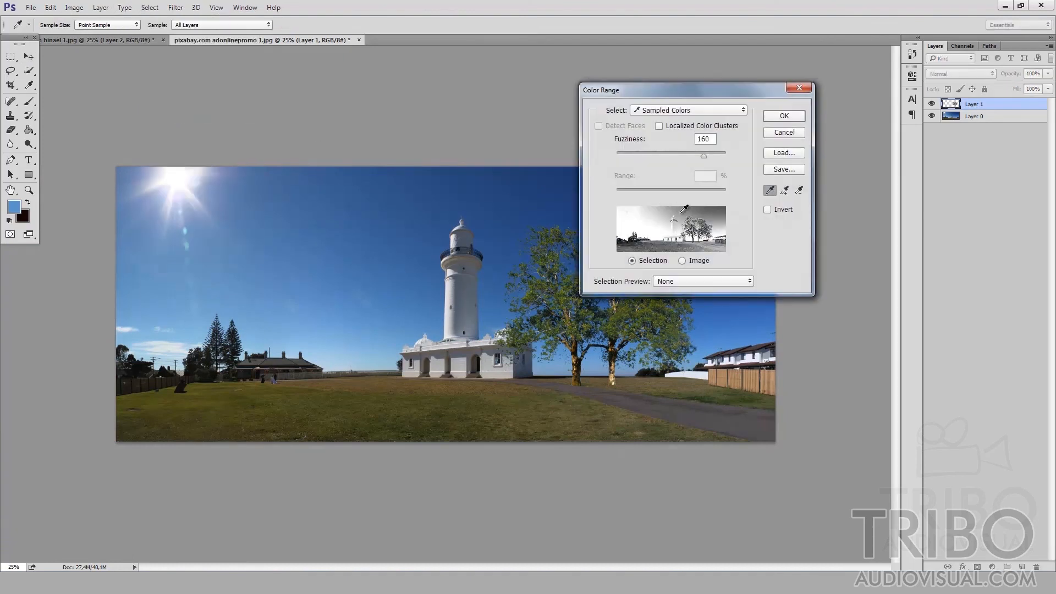
click(380, 262)
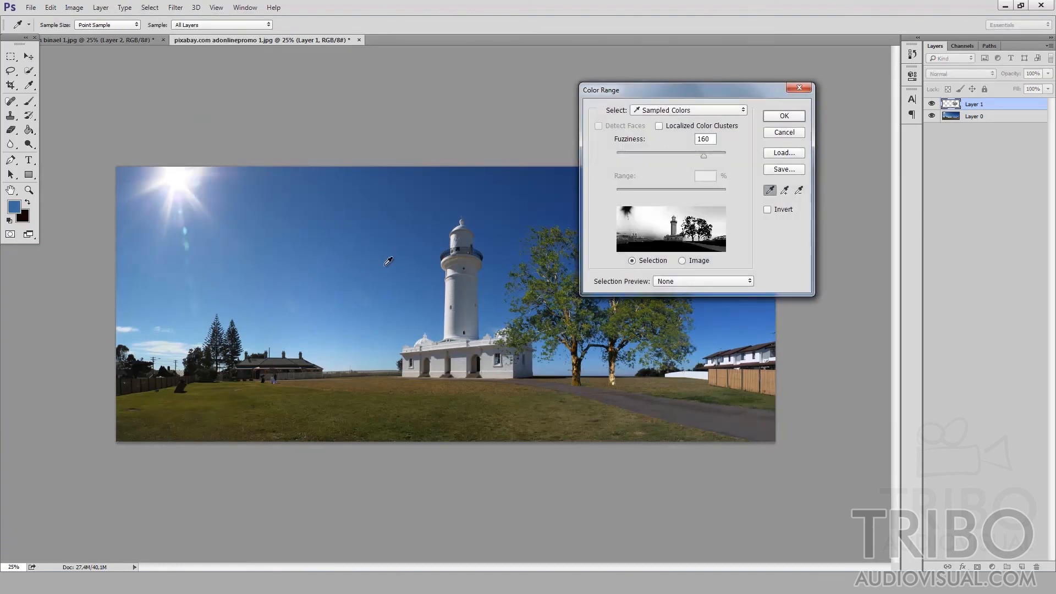
mouse_move(705, 154)
mouse_down()
mouse_move(648, 158)
mouse_move(684, 156)
mouse_up()
click(786, 192)
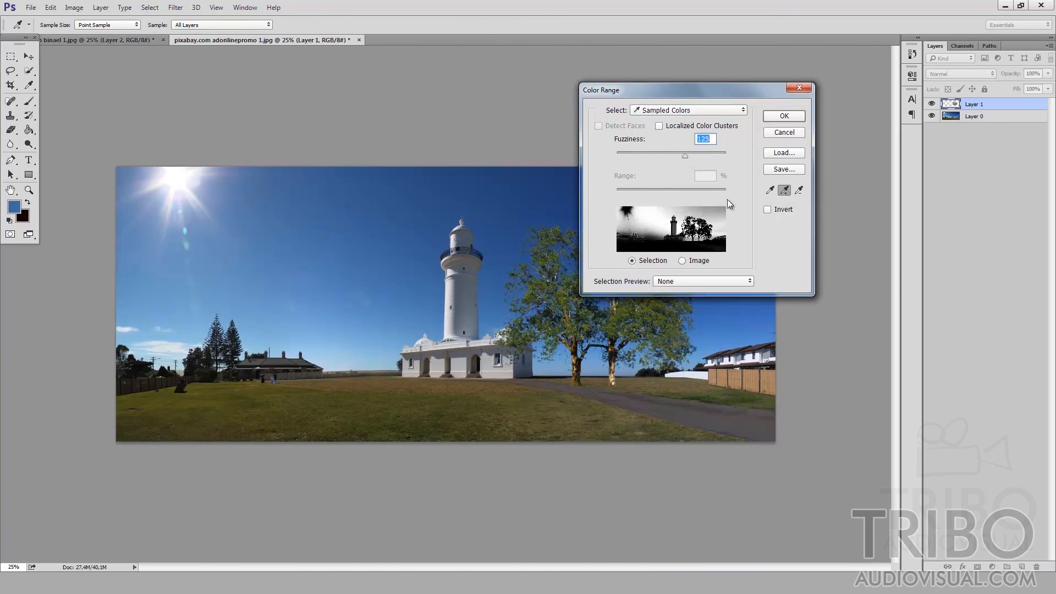
click(505, 228)
click(643, 222)
click(658, 236)
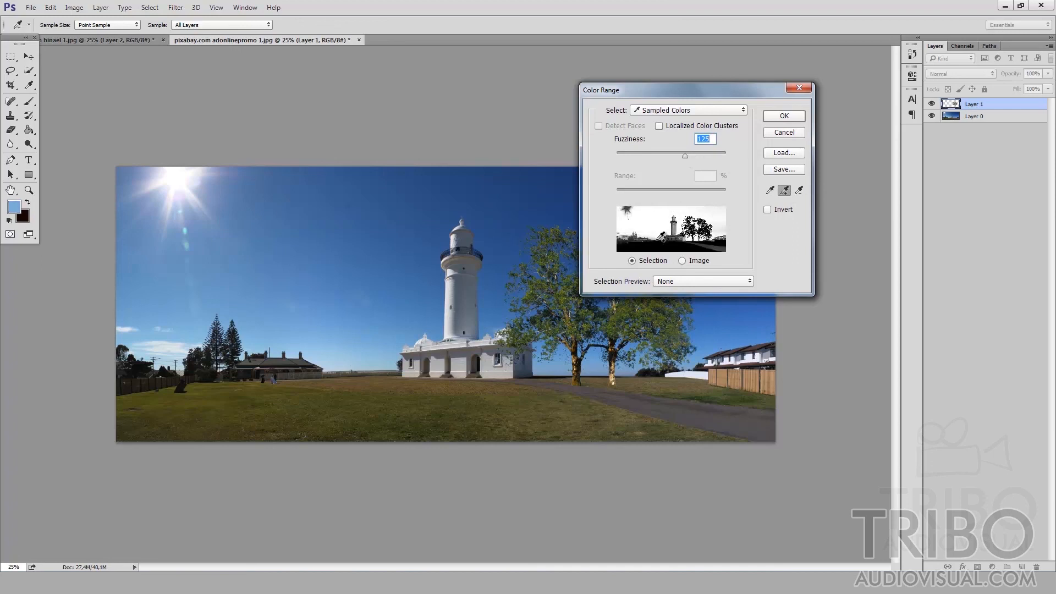
Subtract tones near the trees and houses from the color range, delete the selected blue from the tree layer, and deselect.
click(799, 190)
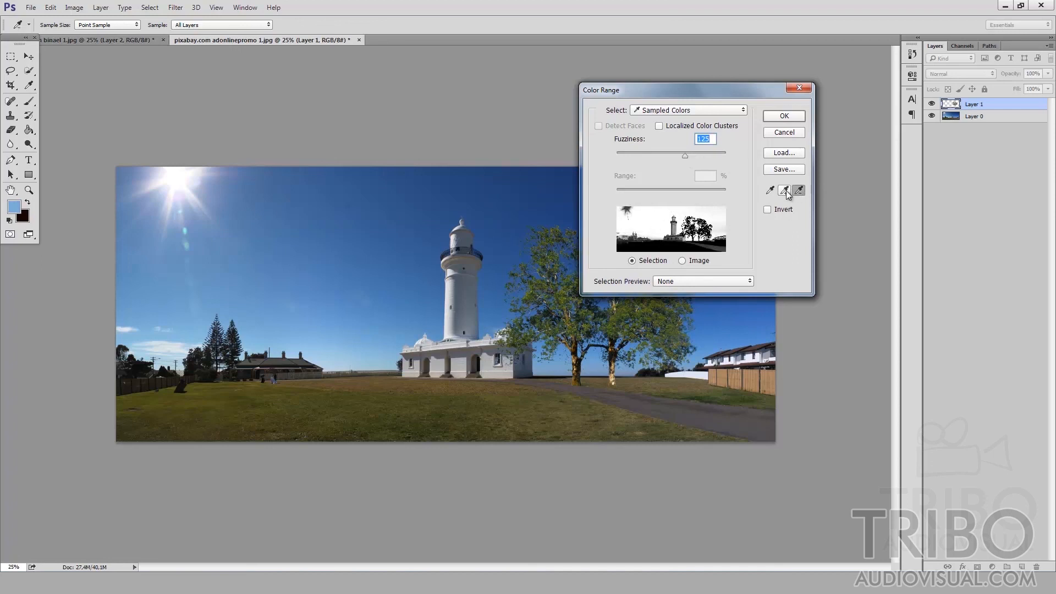
click(704, 242)
click(715, 238)
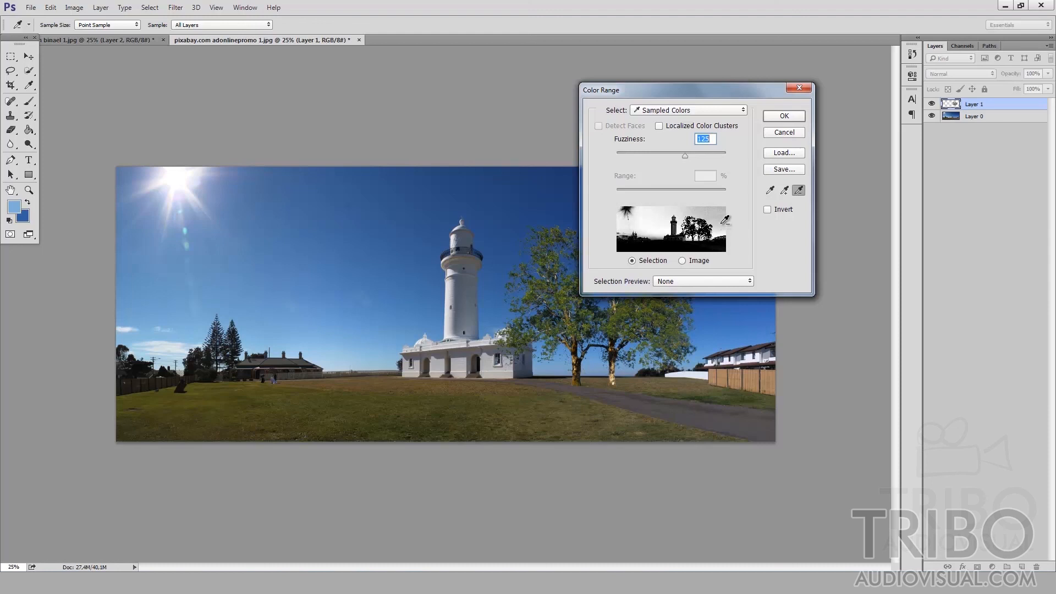
click(724, 238)
click(724, 238)
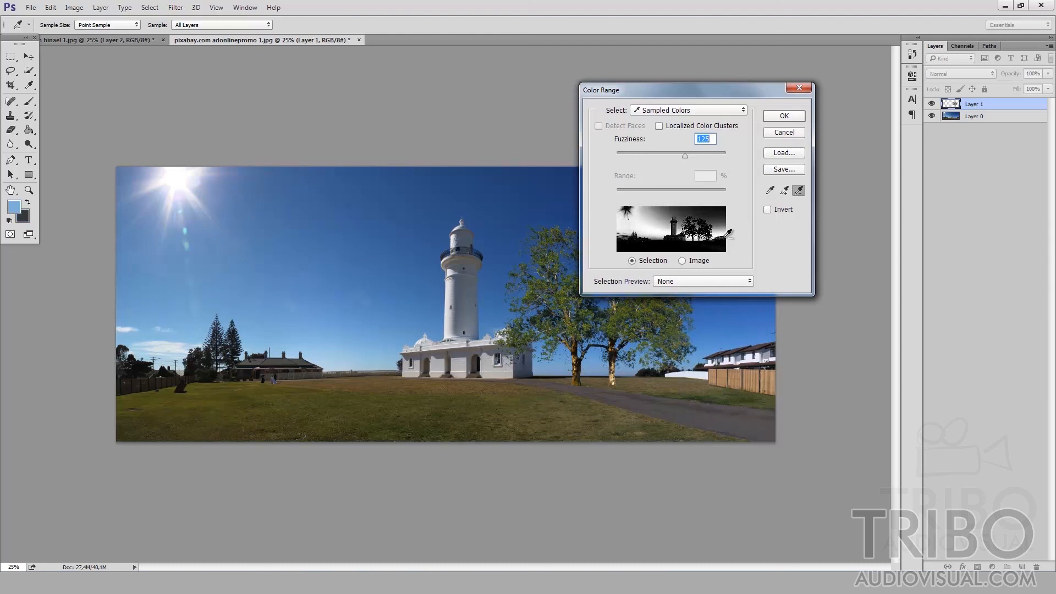
click(785, 116)
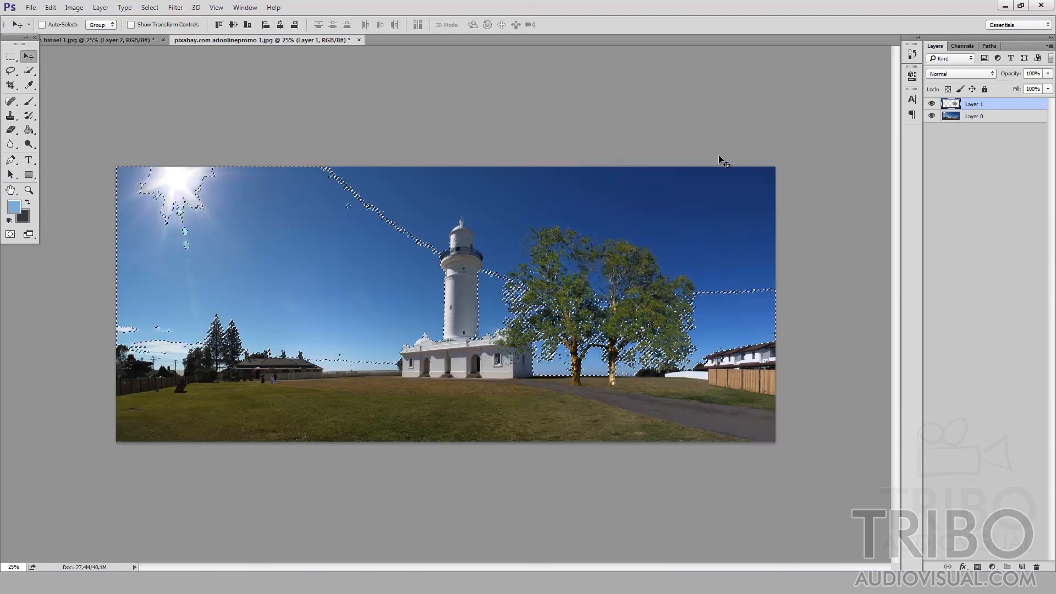
key(Delete)
key(ctrl+d)
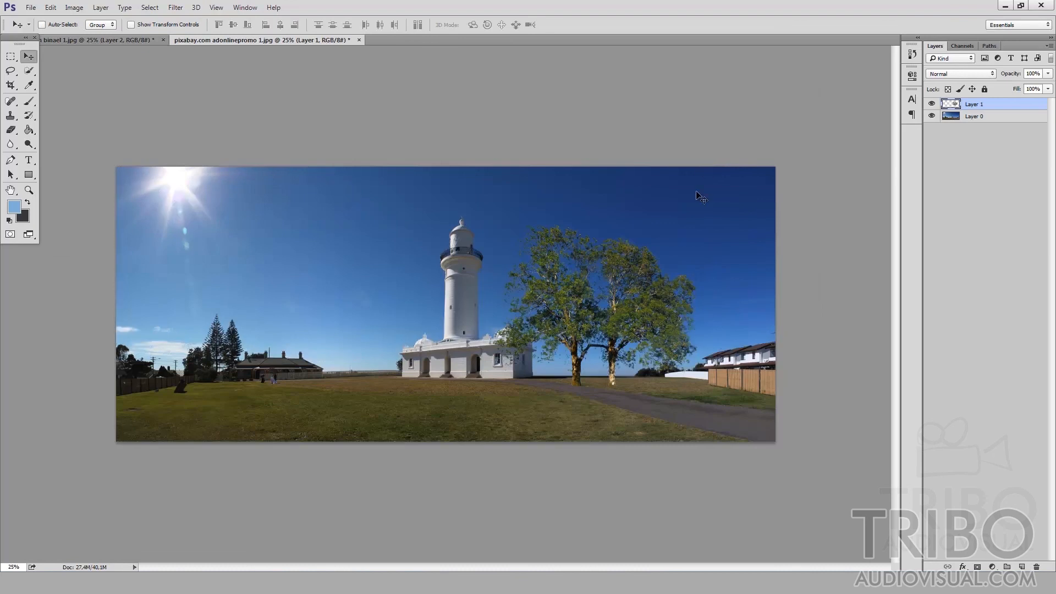